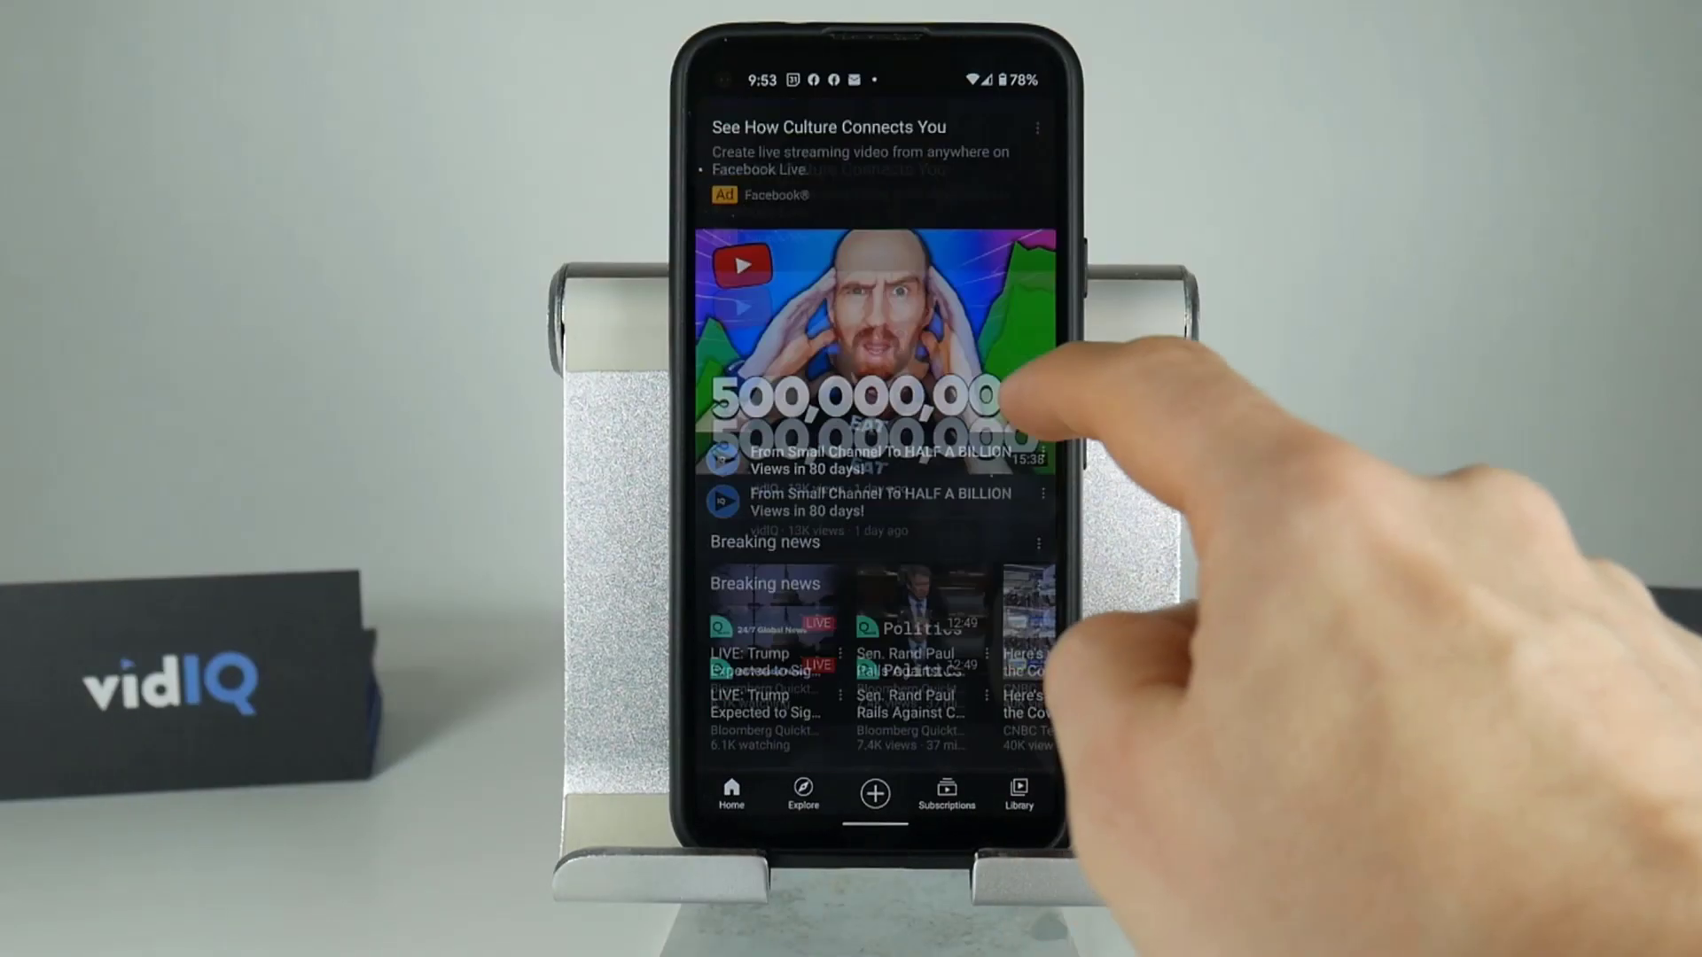
# Step: Scroll the home feed down to the Short videos shelf and browse two pages further along it
pyautogui.scroll(-10, 874, 444)
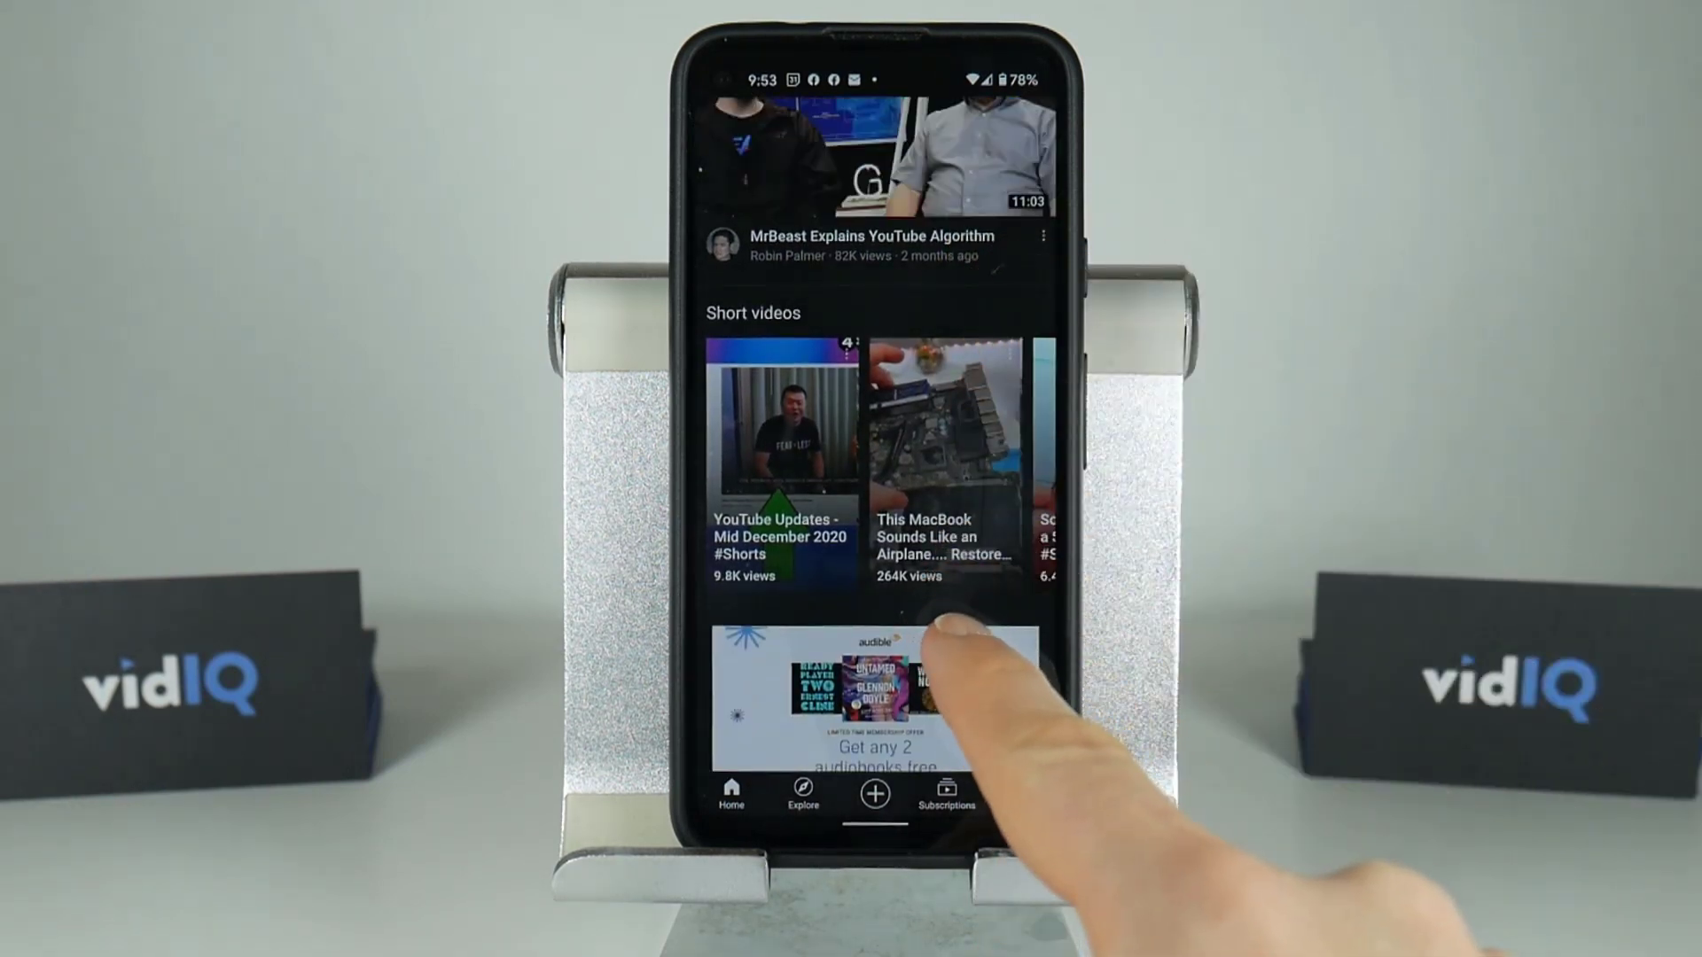
pyautogui.hscroll(5, 875, 460)
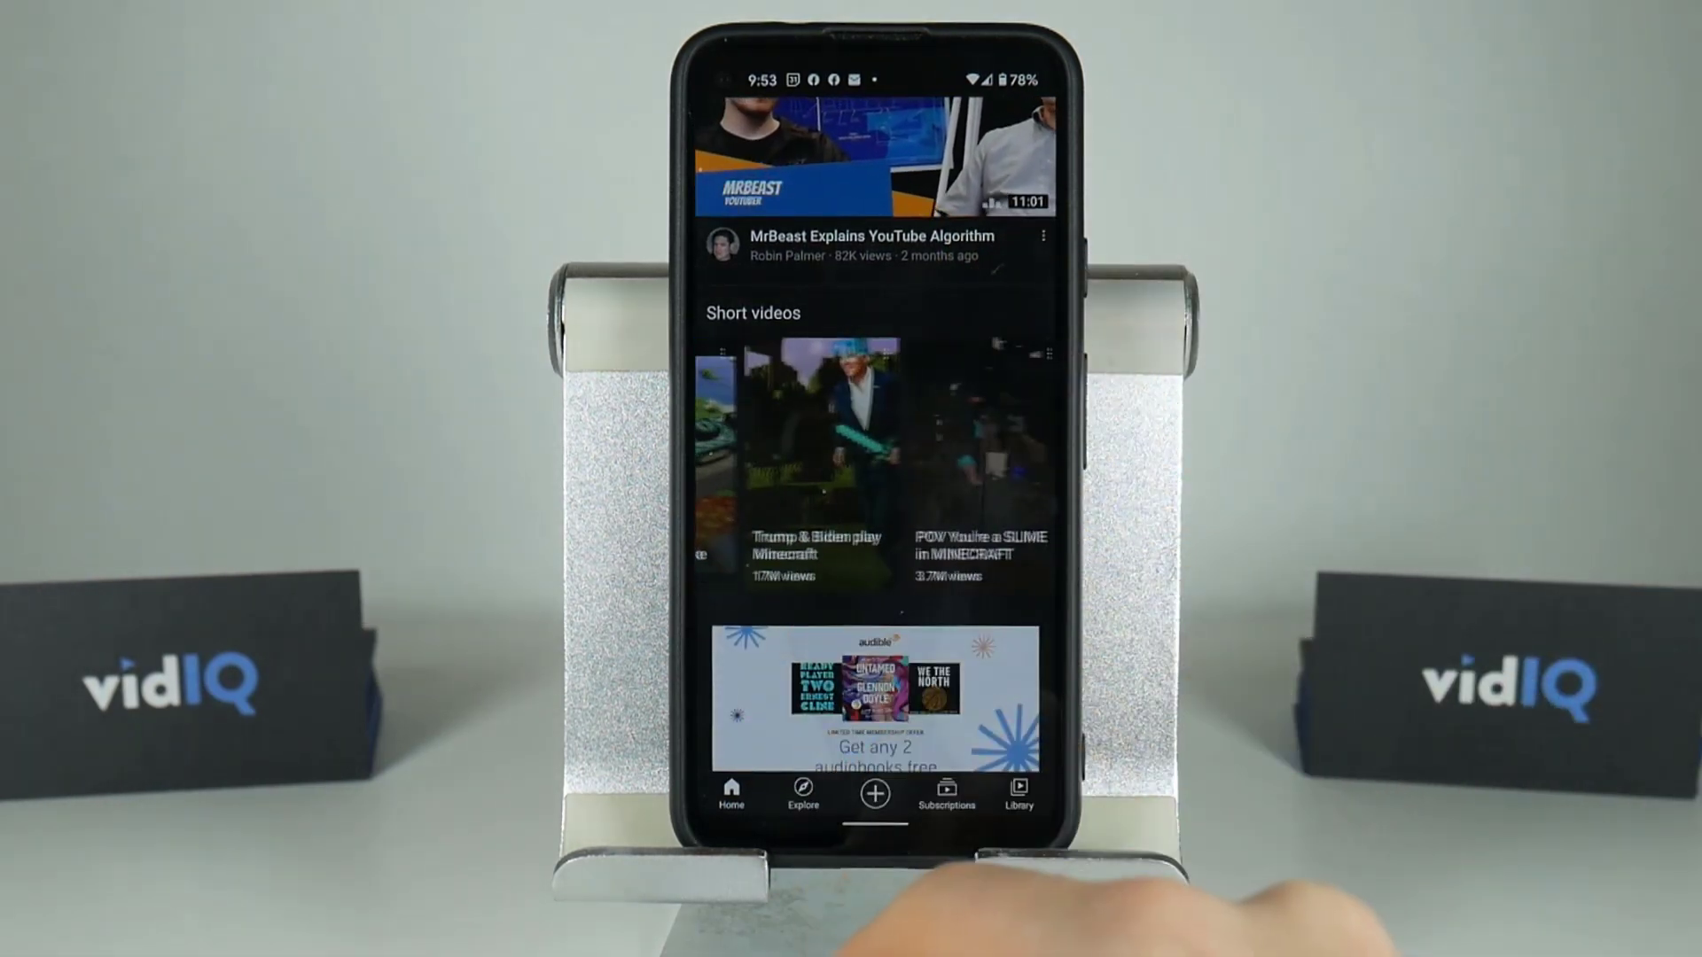
pyautogui.hscroll(5, 966, 461)
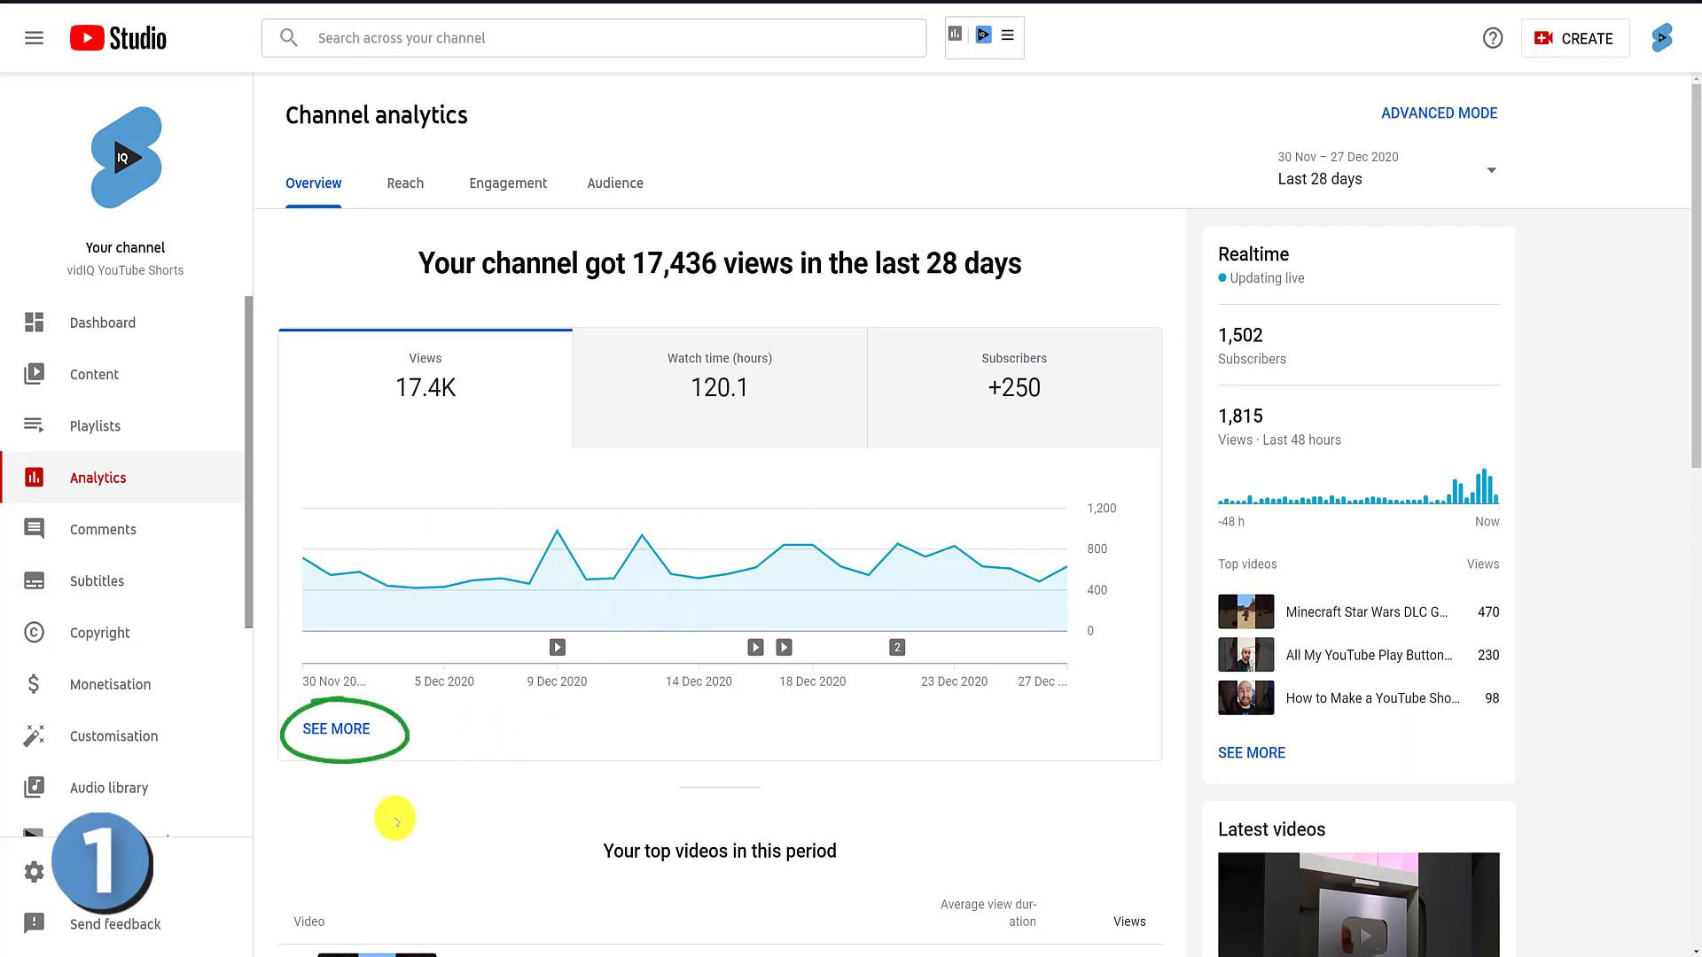
# Step: Show last-28-days views by traffic source, revealing Shorts at 8,836 views (50.7%)
pyautogui.click(353, 728)
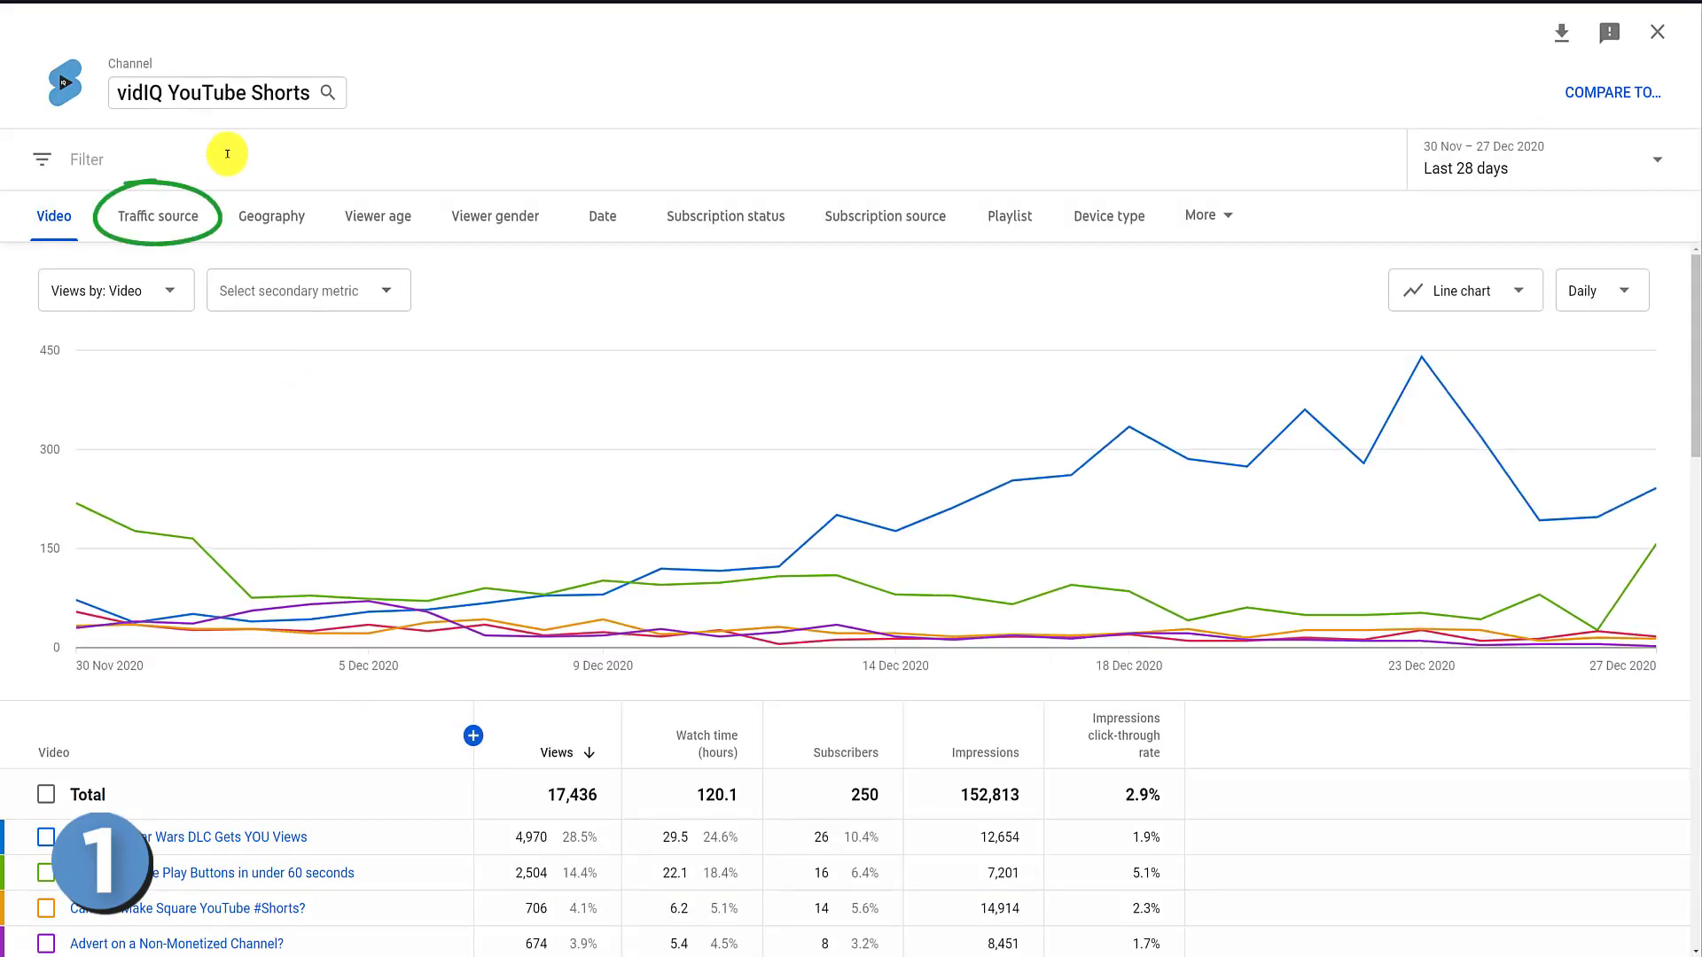
pyautogui.click(149, 215)
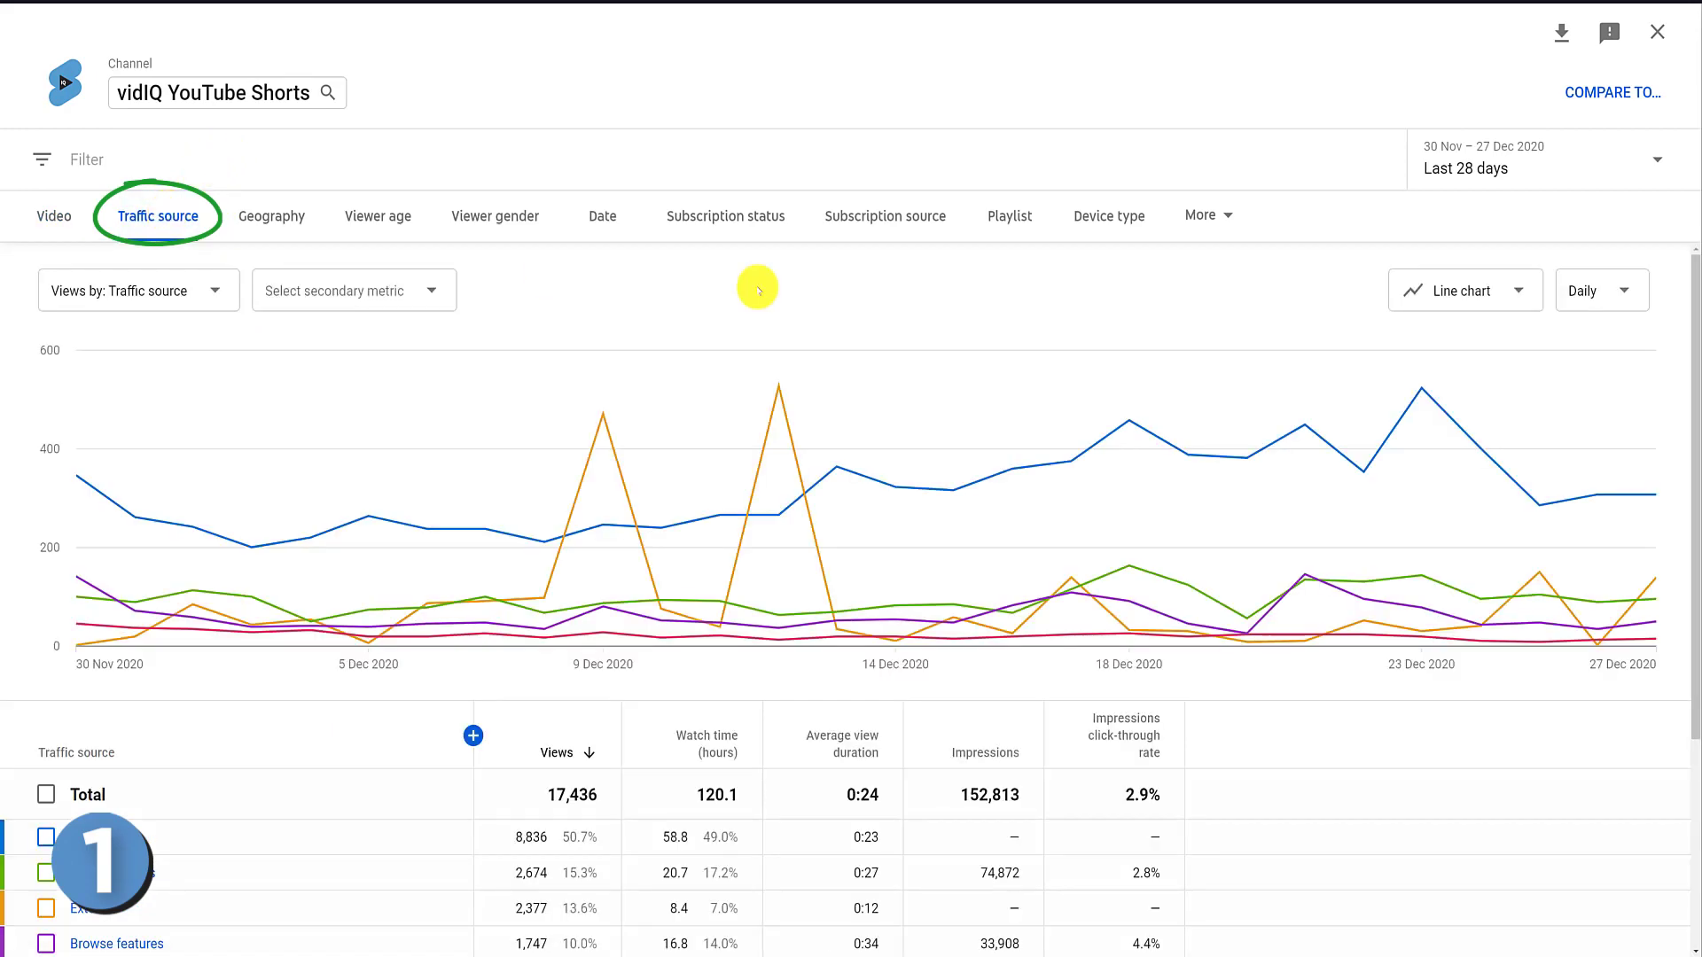
pyautogui.moveTo(1693, 379); pyautogui.dragTo(1680, 607)
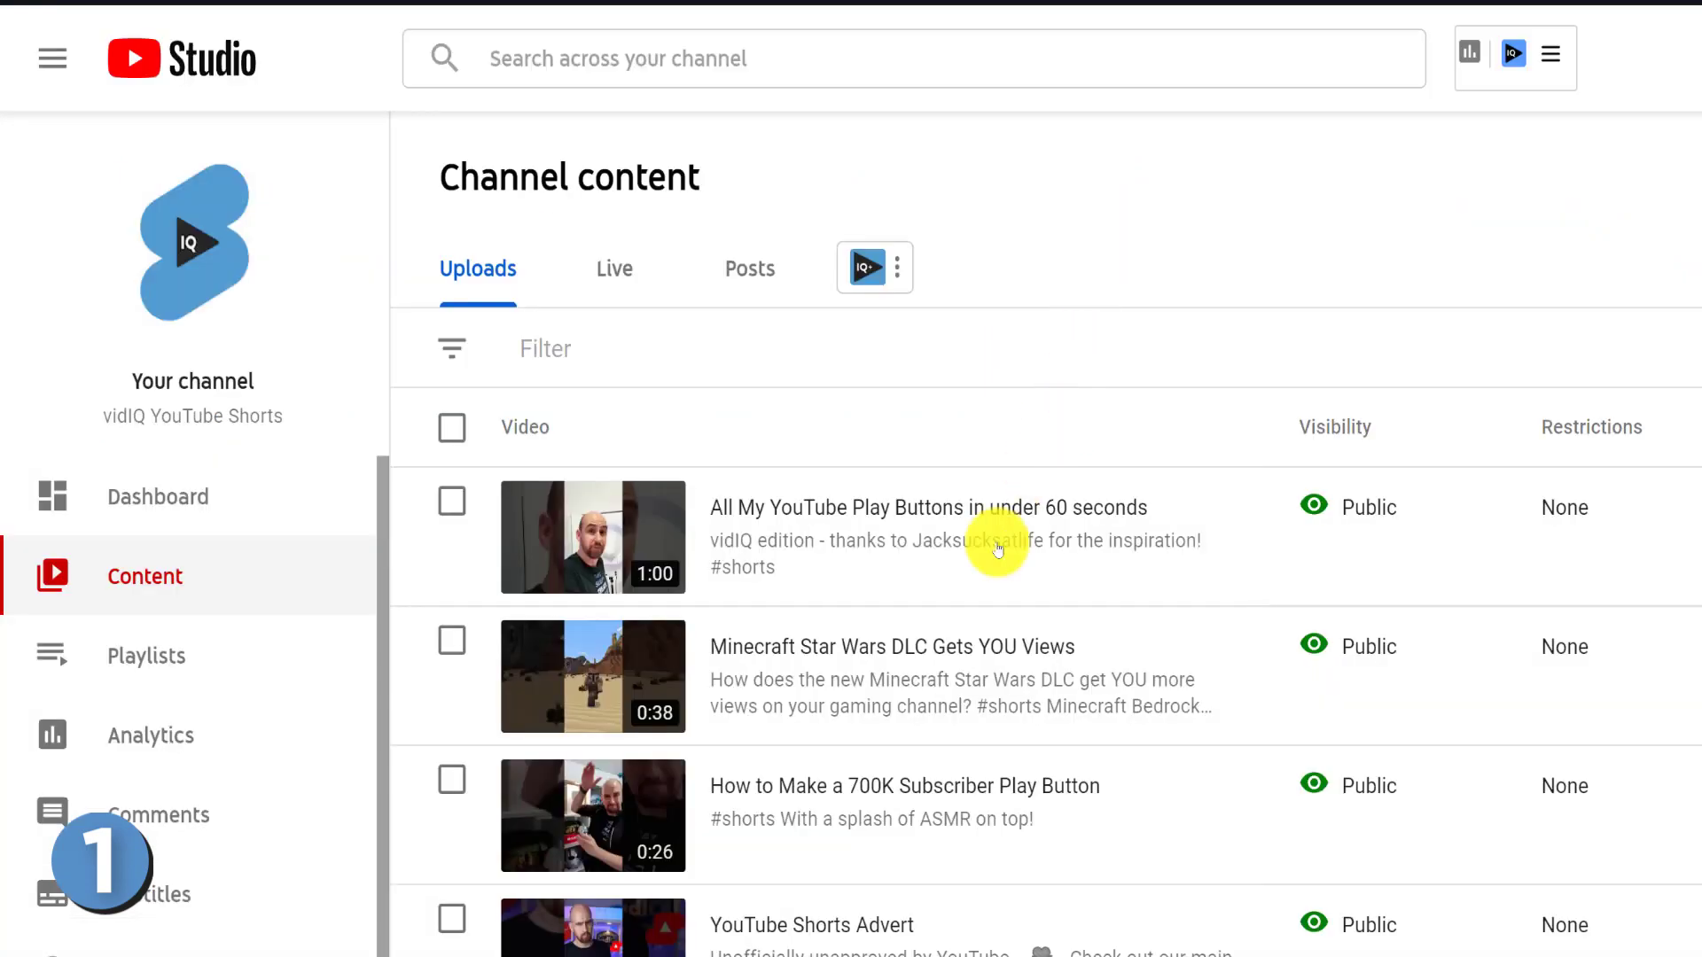
# Step: Open the analytics page for the 'Minecraft Star Wars DLC Gets YOU Views' video from the Content list
pyautogui.click(815, 647)
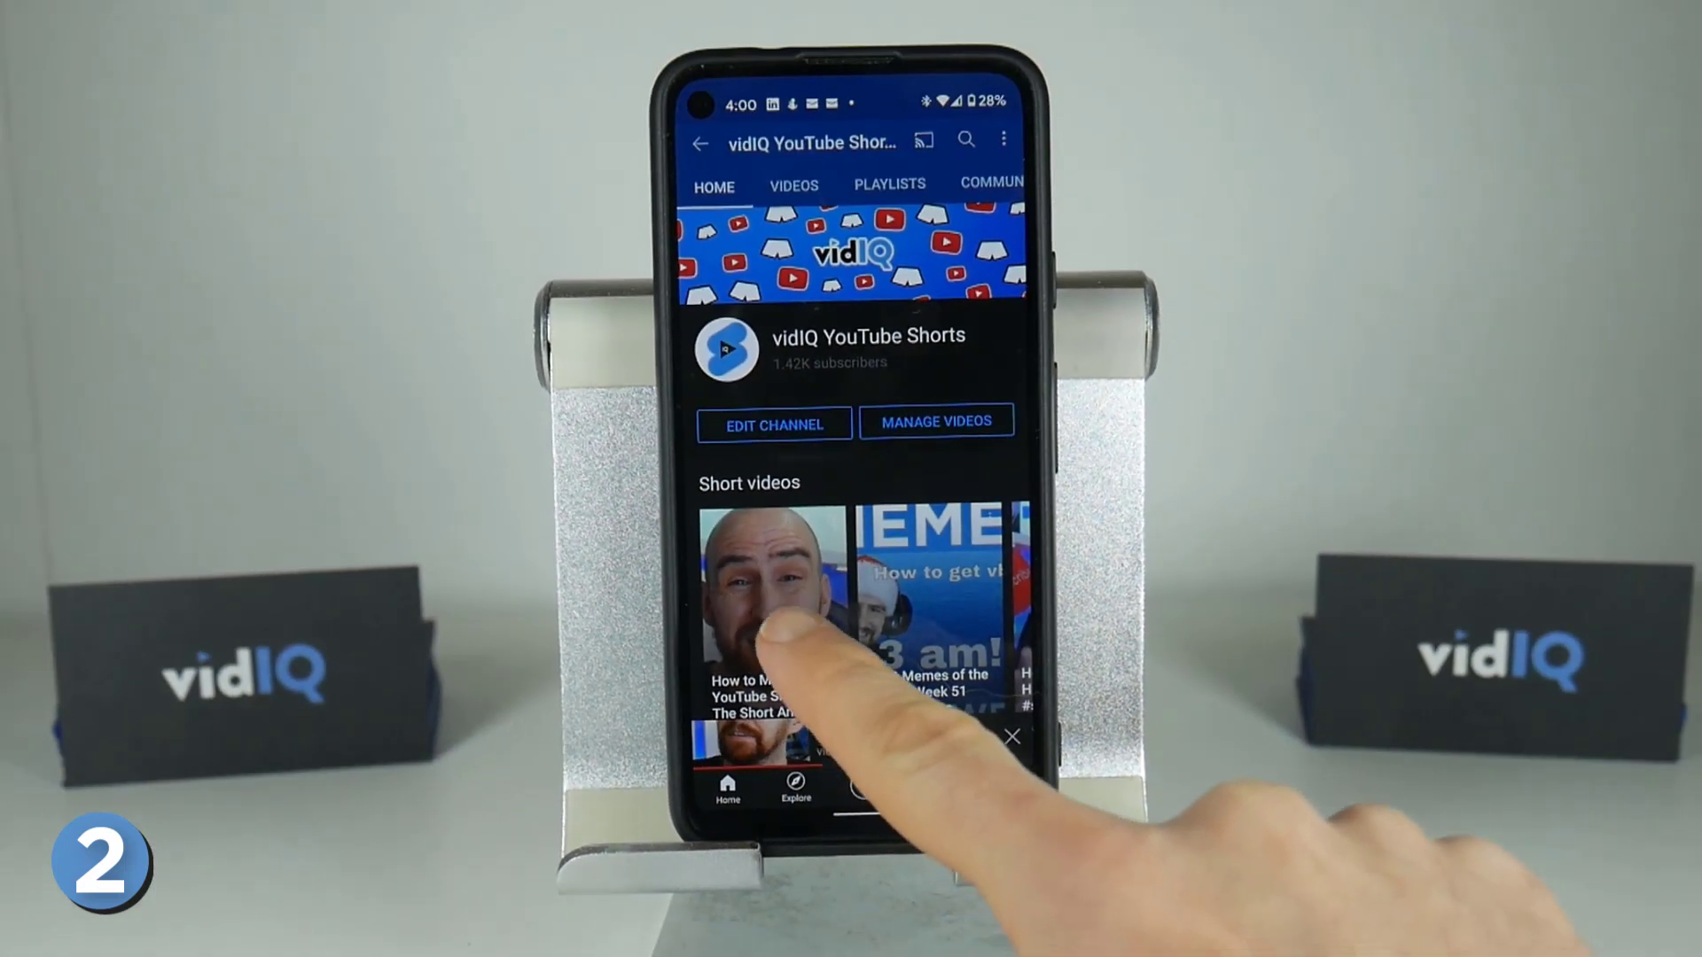
# Step: Play the first thumbnail in the vidIQ YouTube Shorts channel's Short videos shelf
pyautogui.click(776, 612)
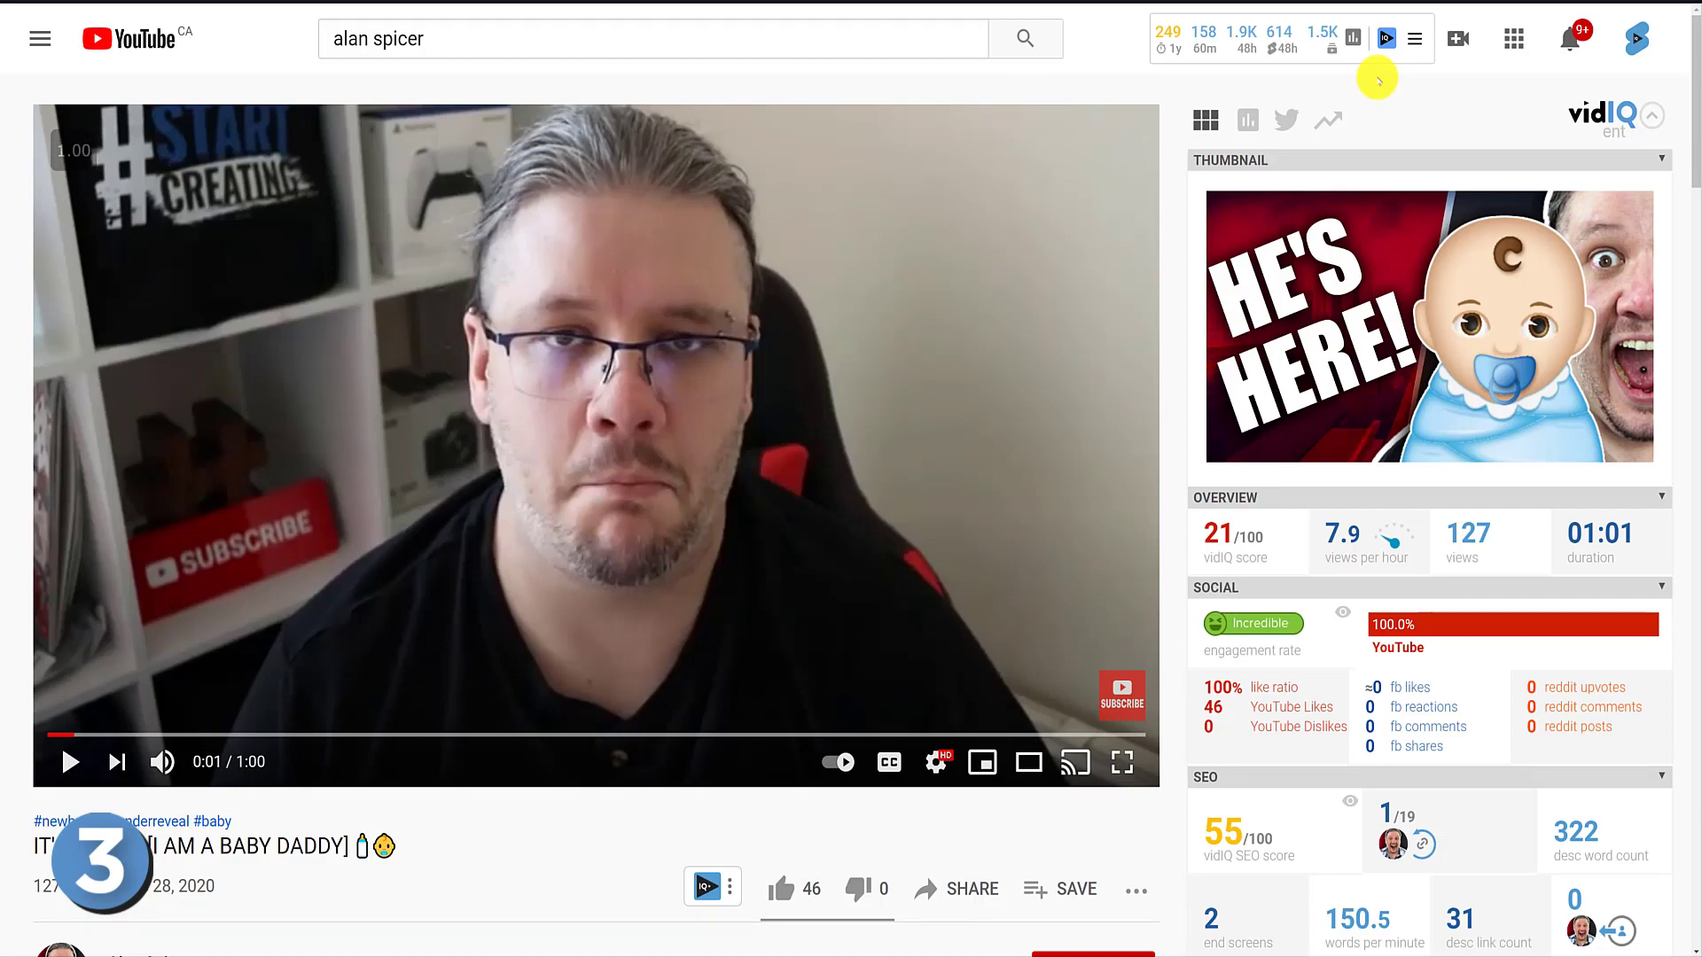
# Step: Open vidIQ channel stats and toggle Shorts Views (614) off and back on in the toolbar
pyautogui.click(1352, 38)
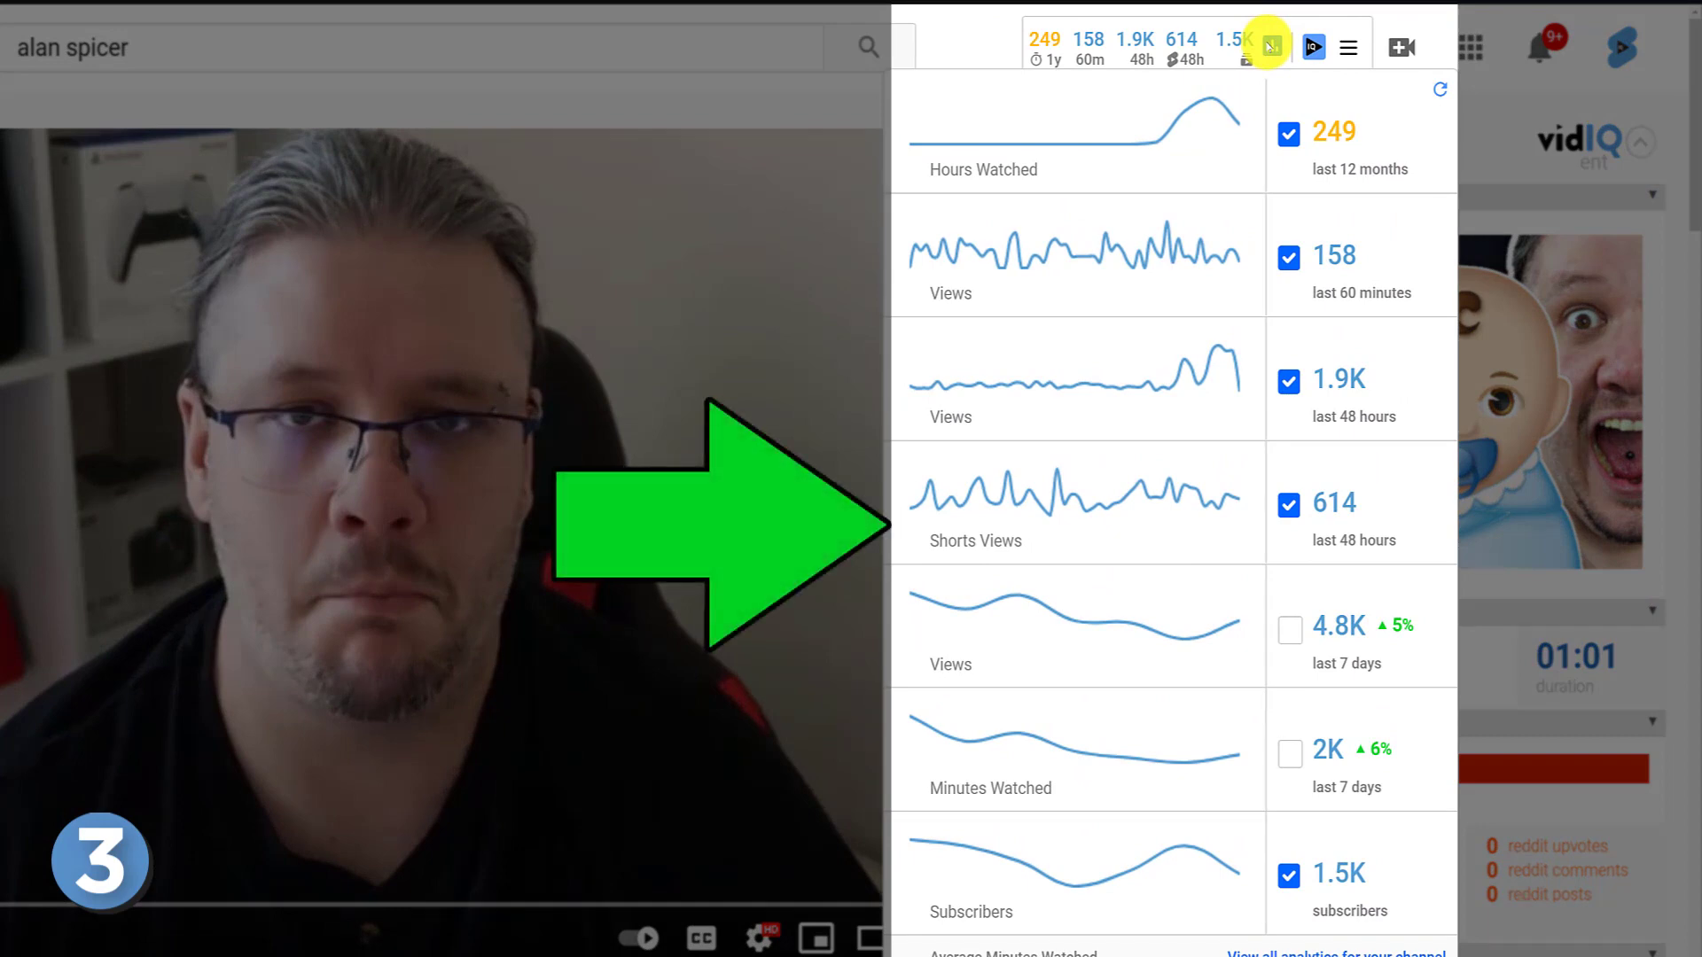
pyautogui.click(1289, 507)
pyautogui.click(1291, 509)
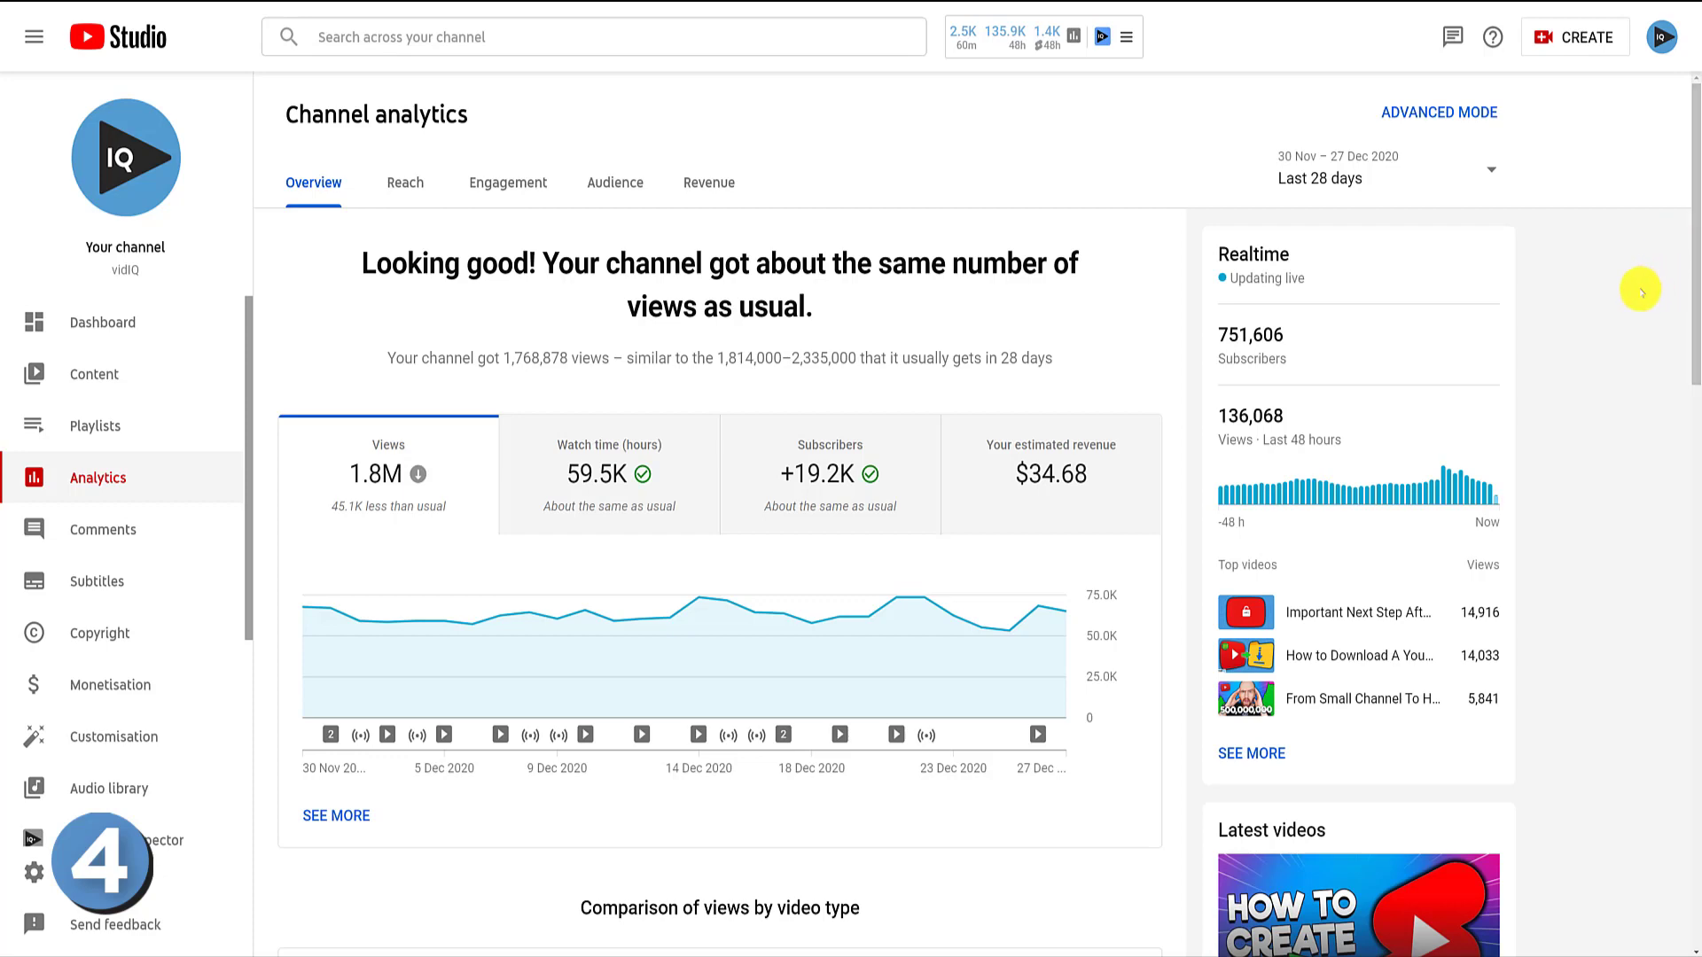
# Step: Advance the Latest videos card to item 4 of 10, 'From Small Channel To HALF A BILLION Views in 80 days!'
pyautogui.scroll(-6, 1641, 290)
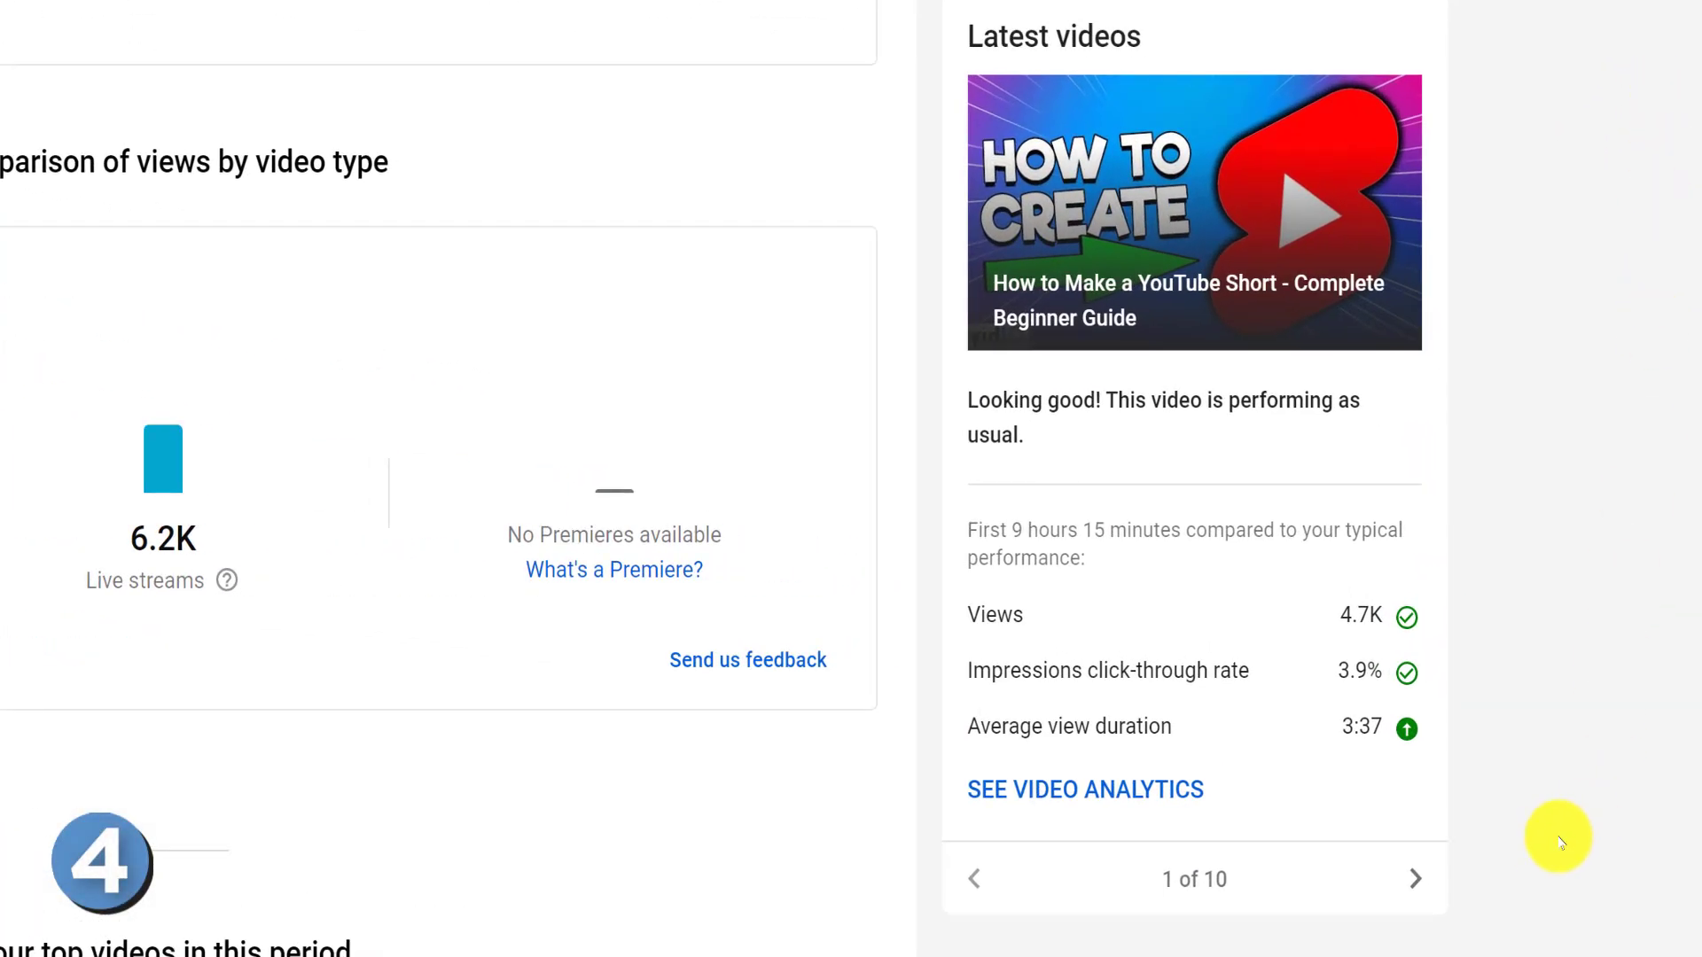
pyautogui.click(1415, 878)
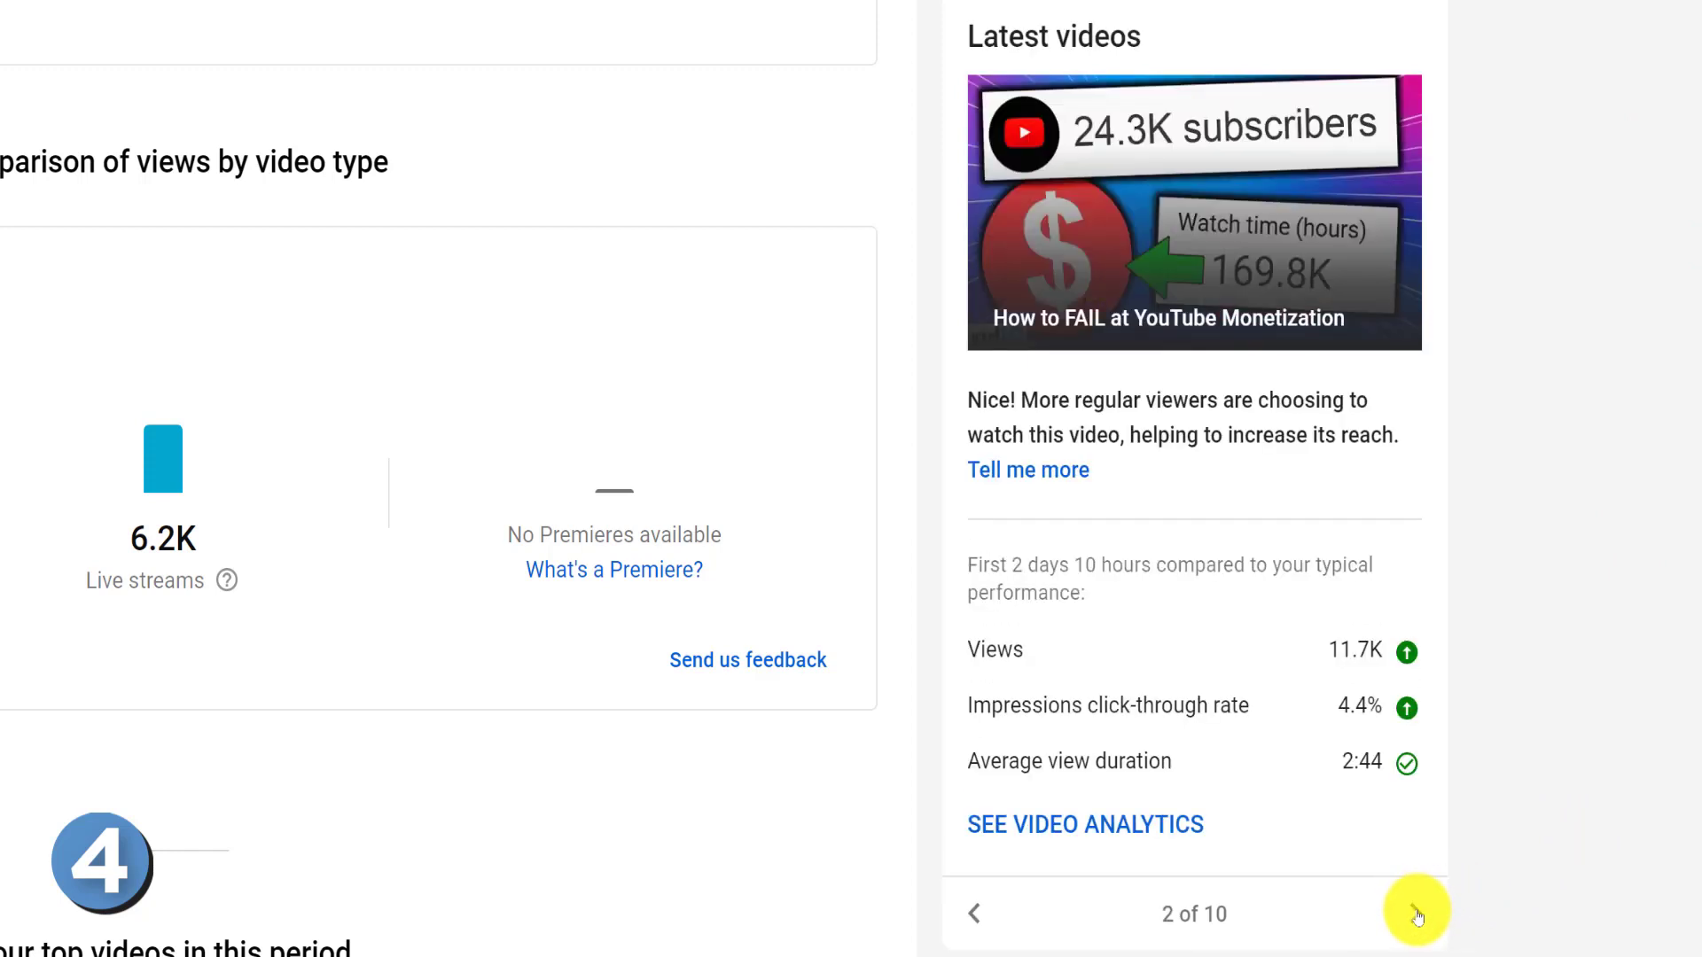
pyautogui.click(1415, 914)
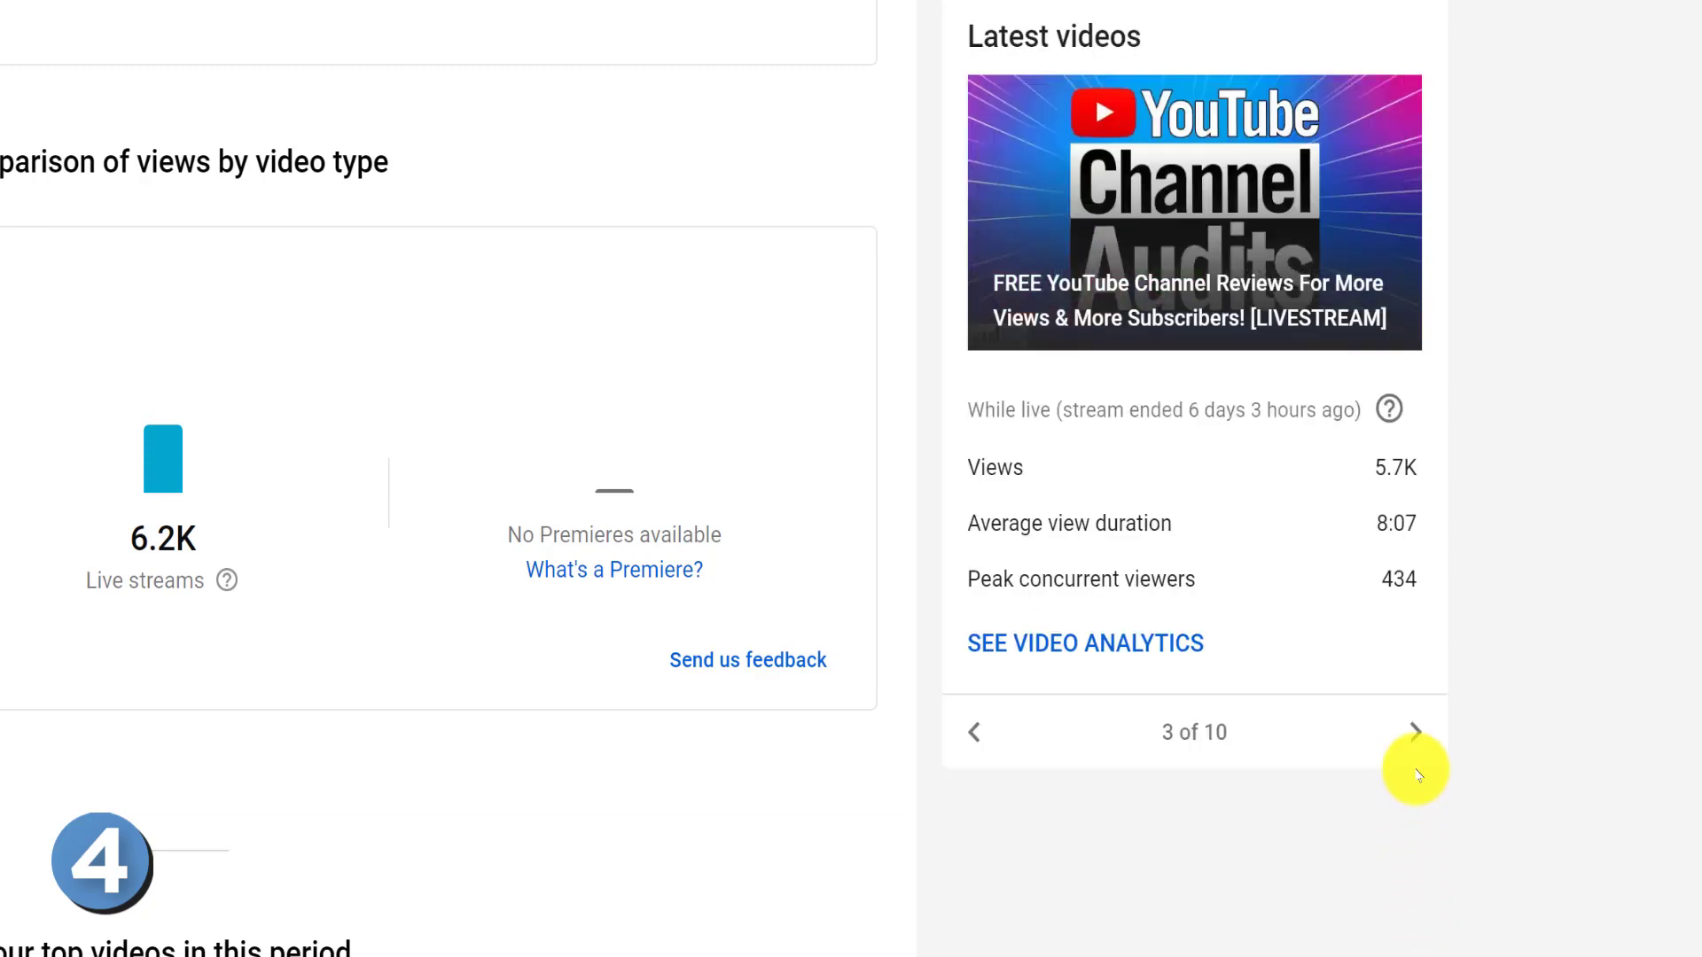
pyautogui.click(1417, 733)
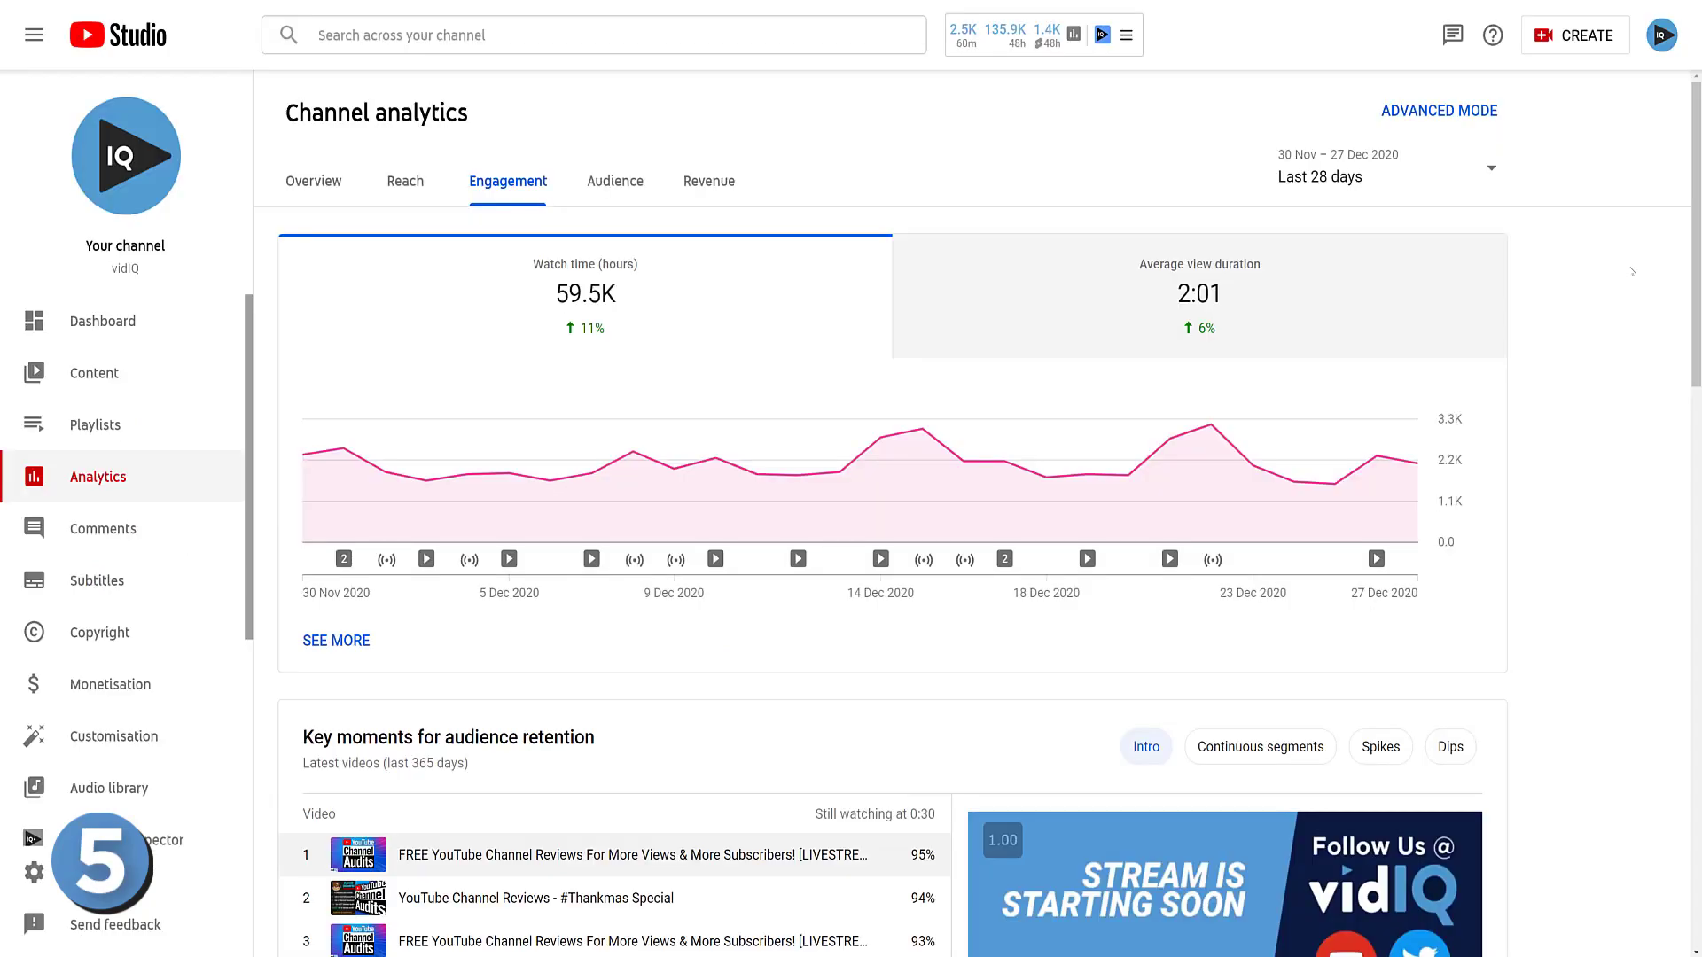
# Step: Filter the Engagement tab's Key moments card from Continuous segments to Dips
pyautogui.scroll(-6, 1631, 271)
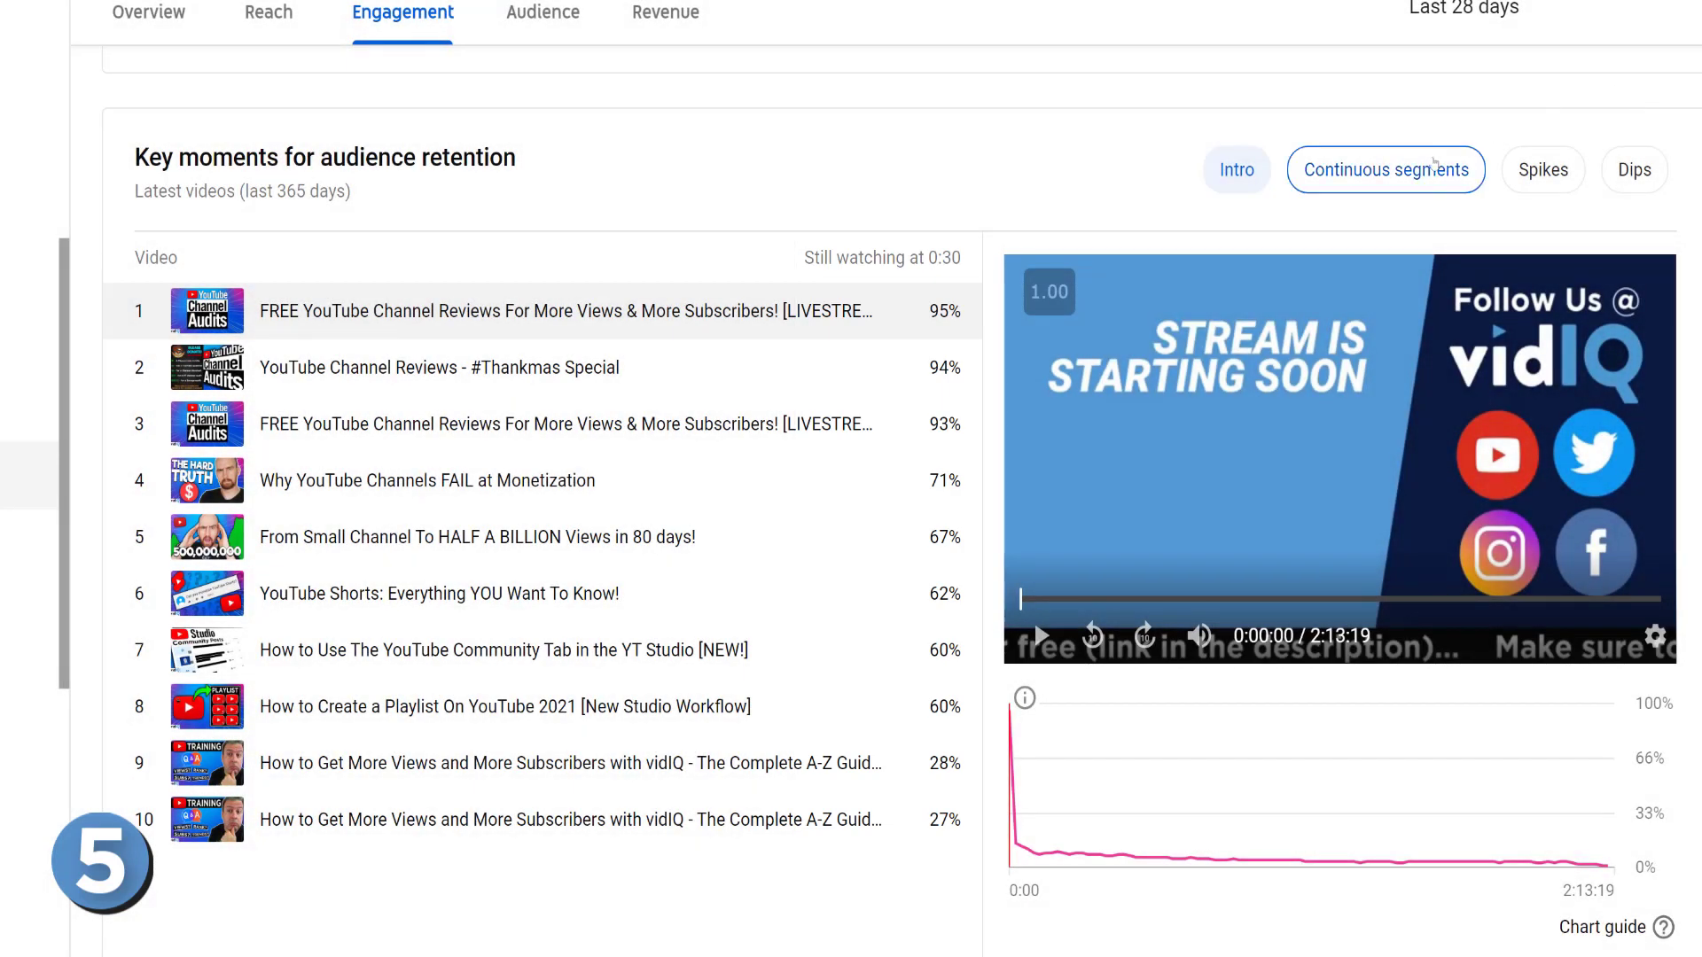
pyautogui.click(1433, 164)
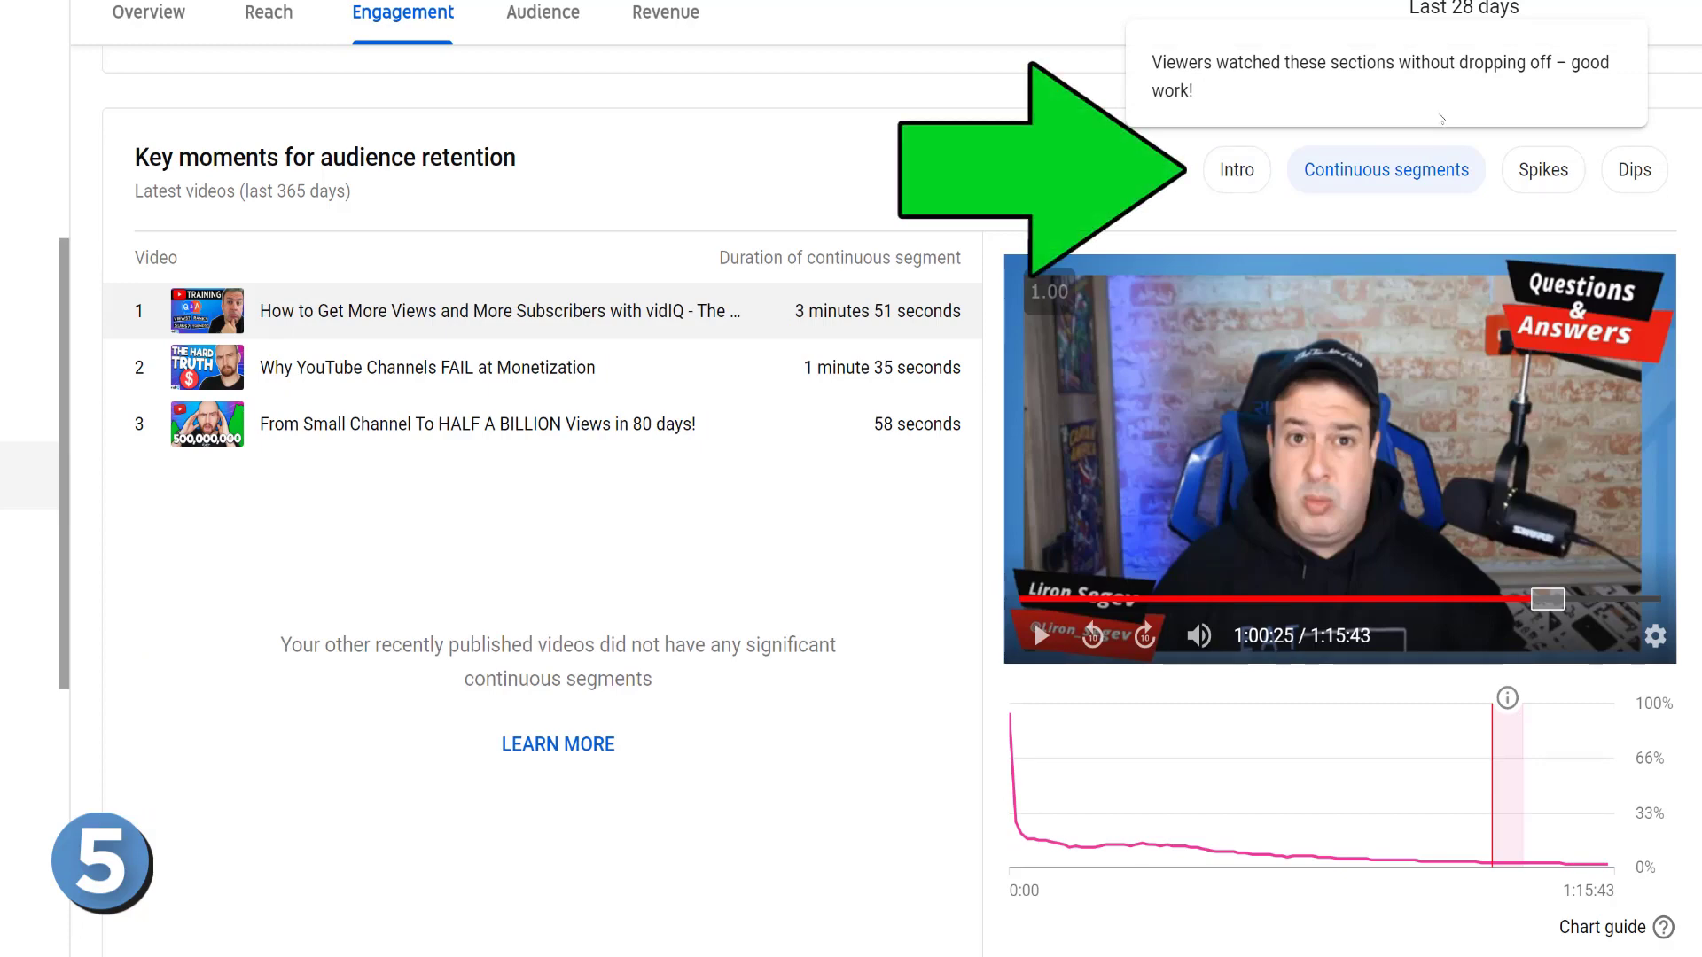
pyautogui.click(1638, 177)
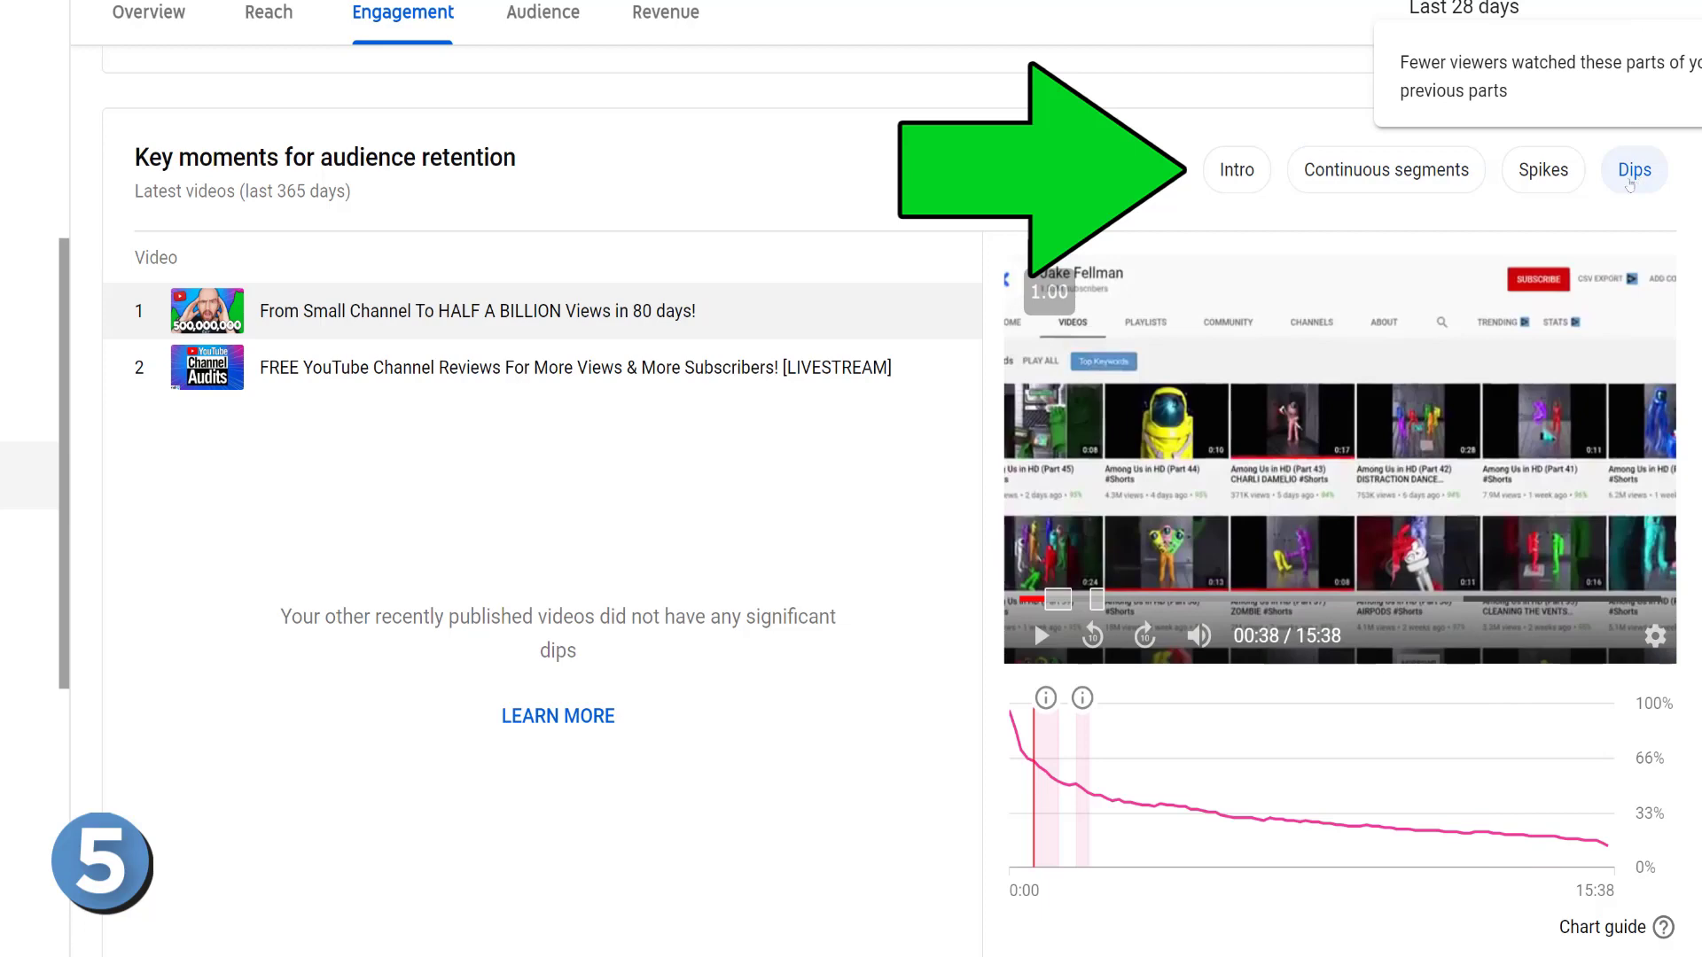
pyautogui.moveTo(1080, 703)
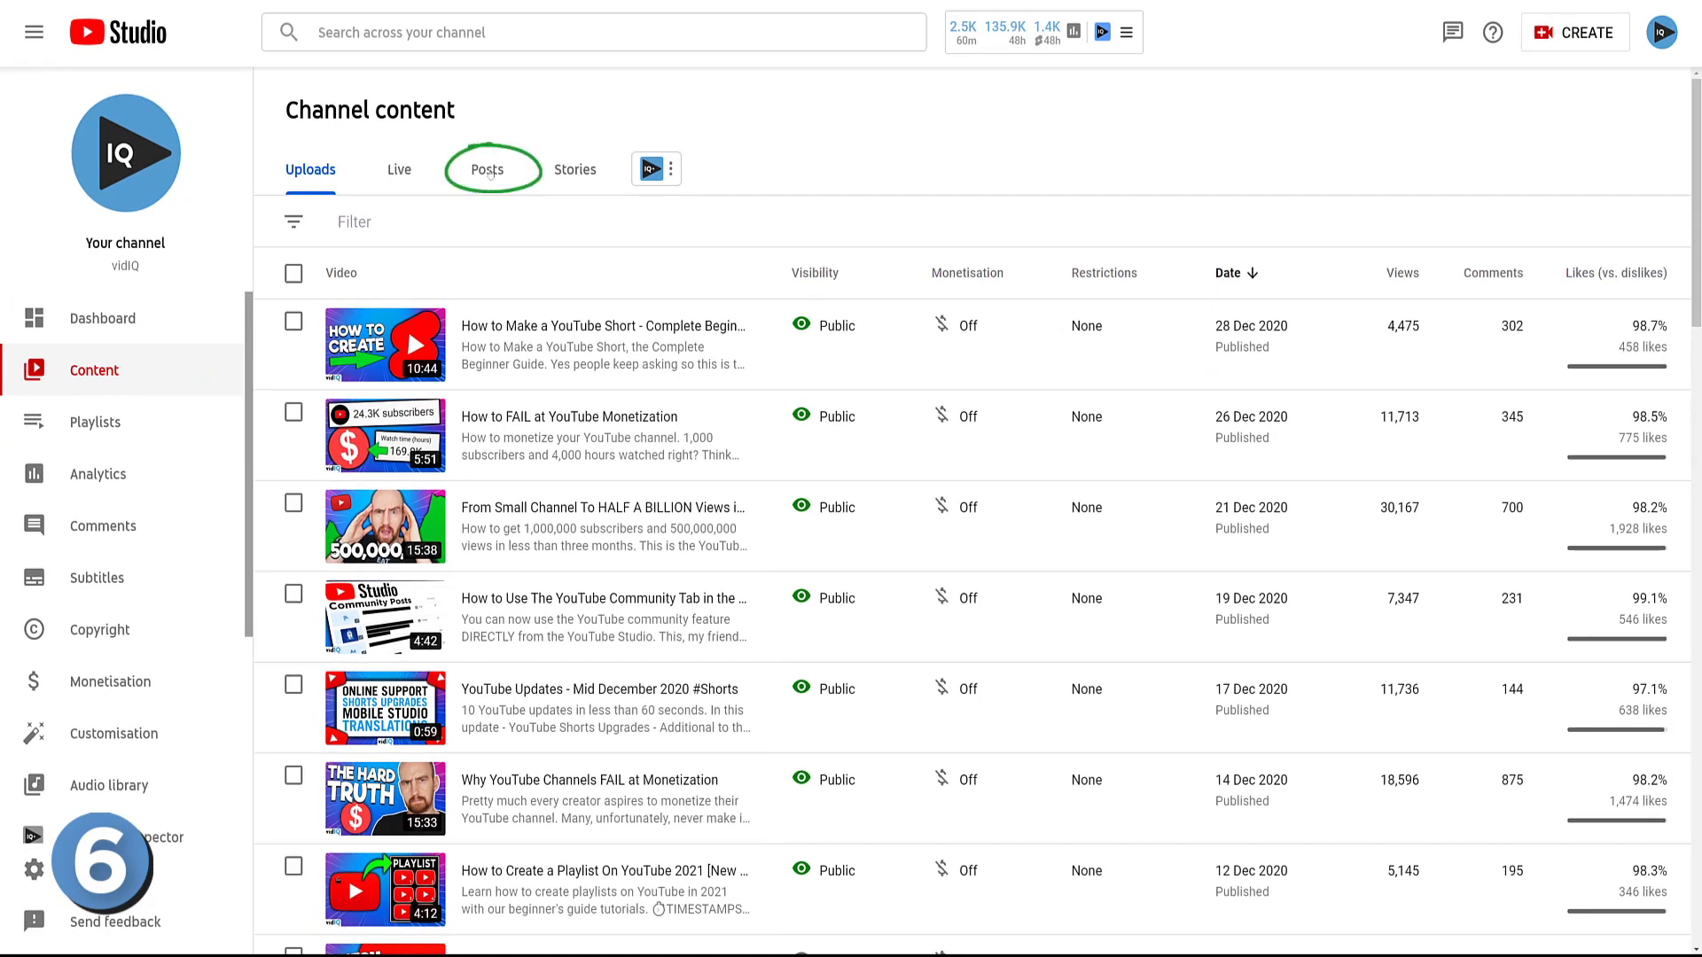
# Step: Show the Posts list sorted by Votes, led by the GAMING-channel-of-2020 poll with 93,063 votes
pyautogui.click(490, 171)
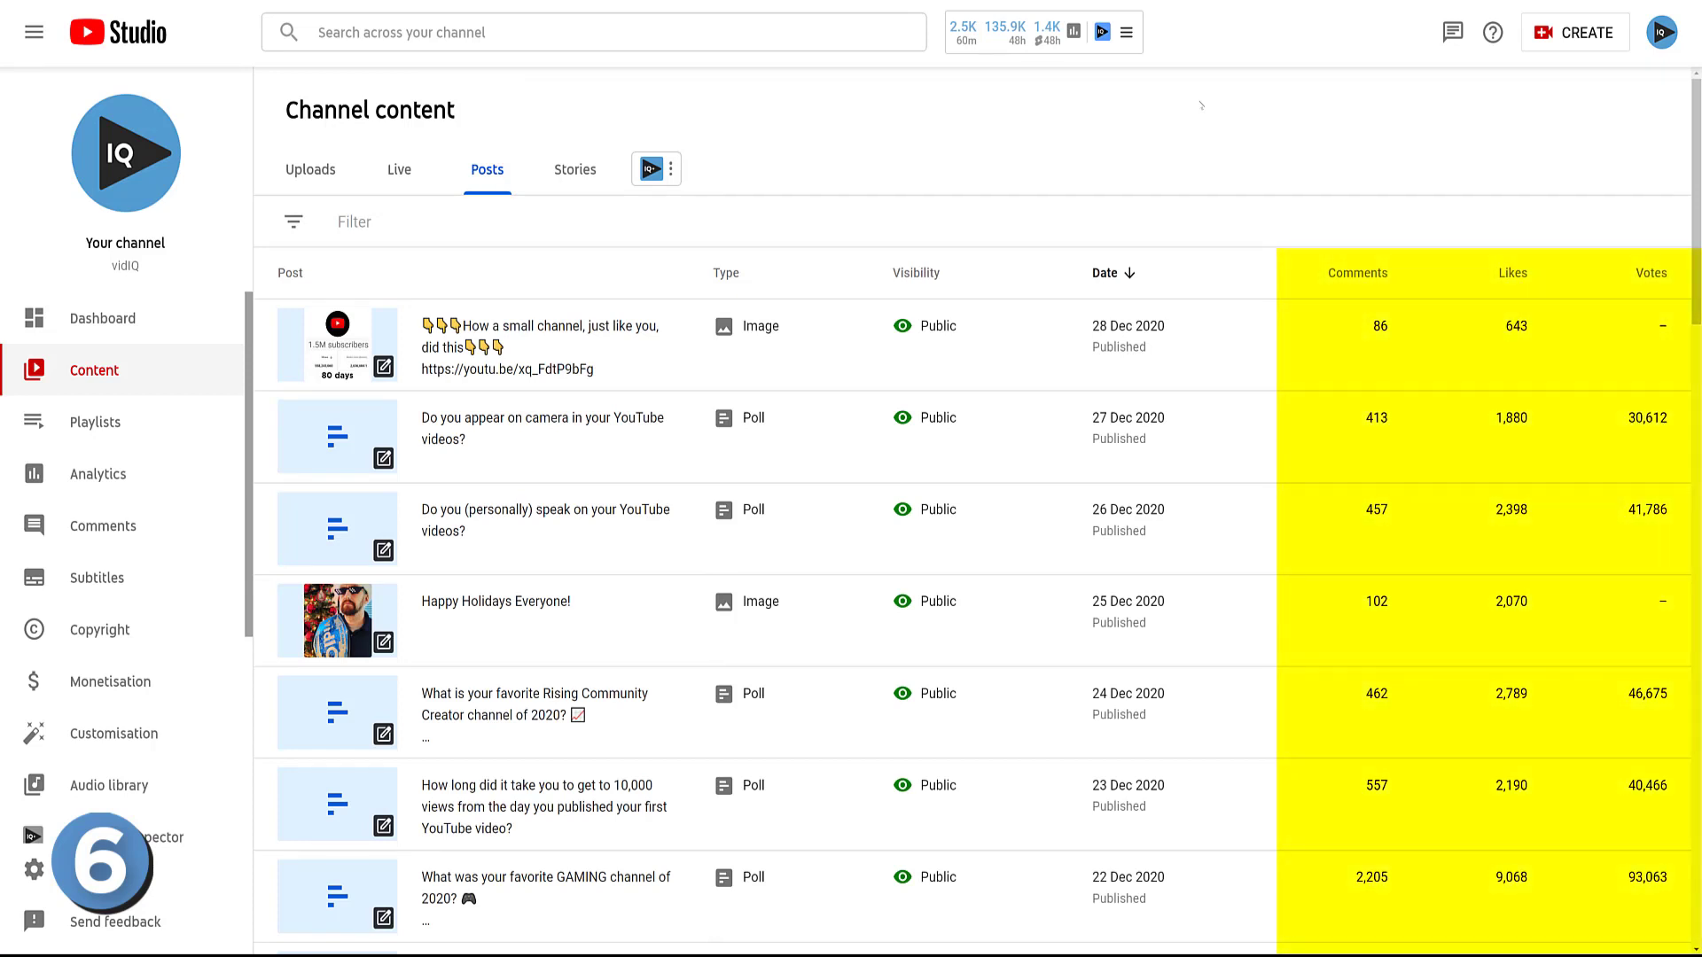
pyautogui.click(1517, 274)
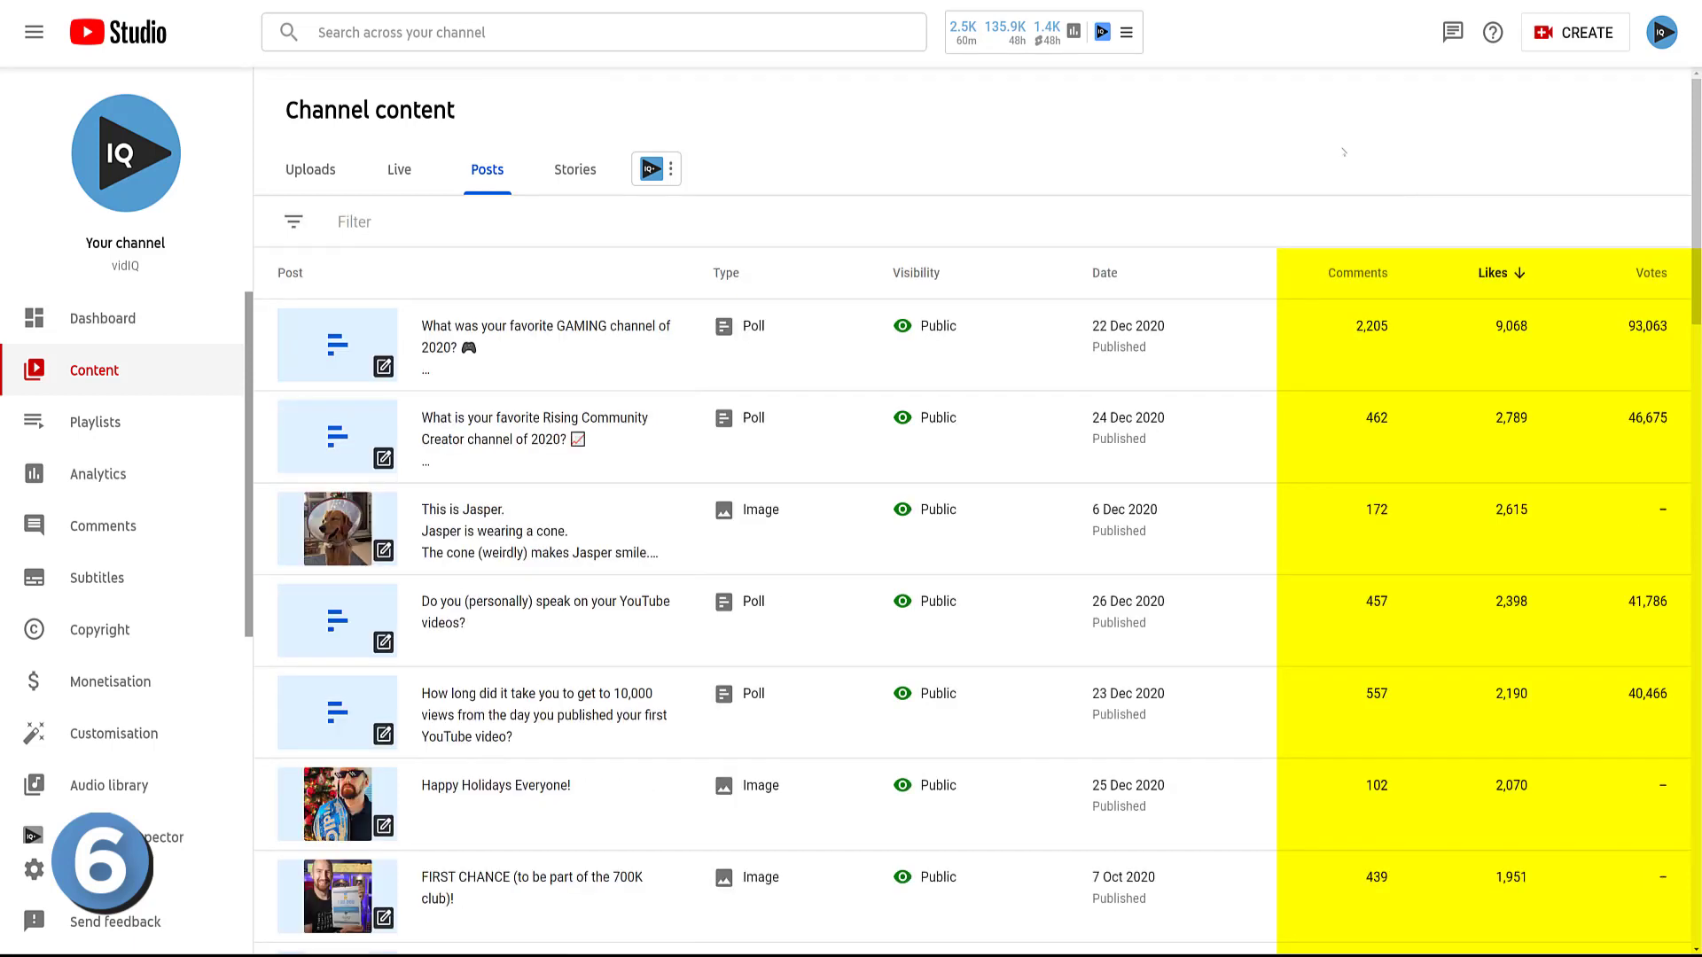
pyautogui.click(1650, 274)
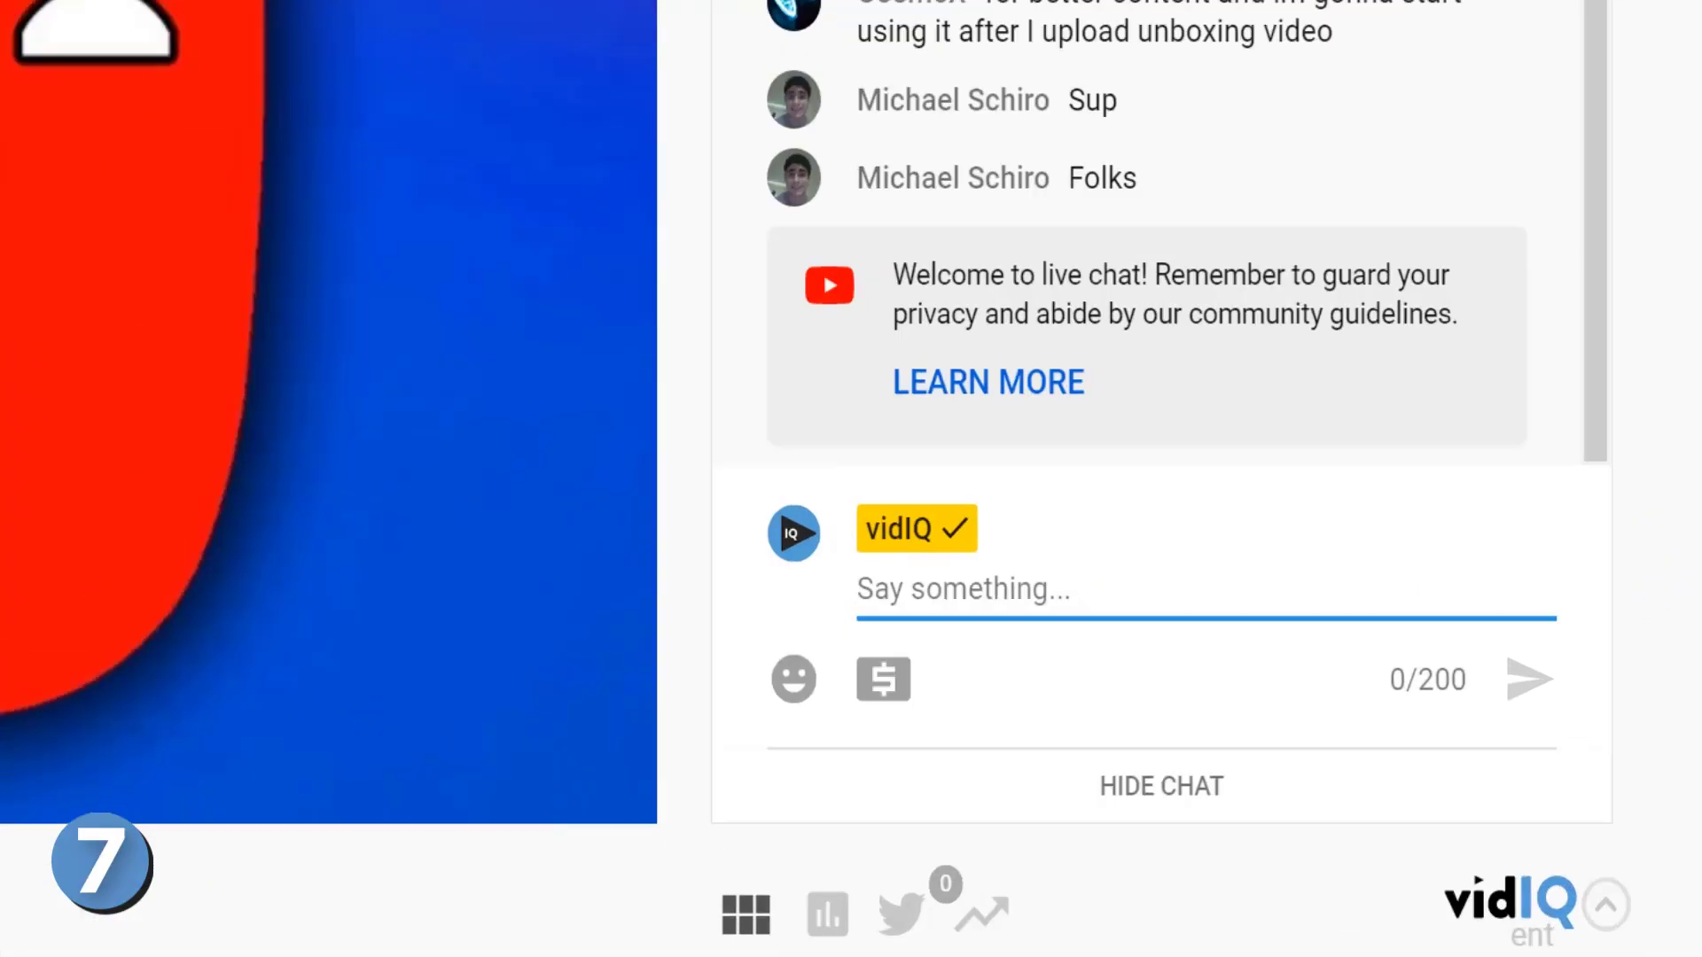
# Step: Send 'Hey everyone, this is a PINNED comment!' in live chat and pin it to the top
pyautogui.write('Hey everyone, this is a ')
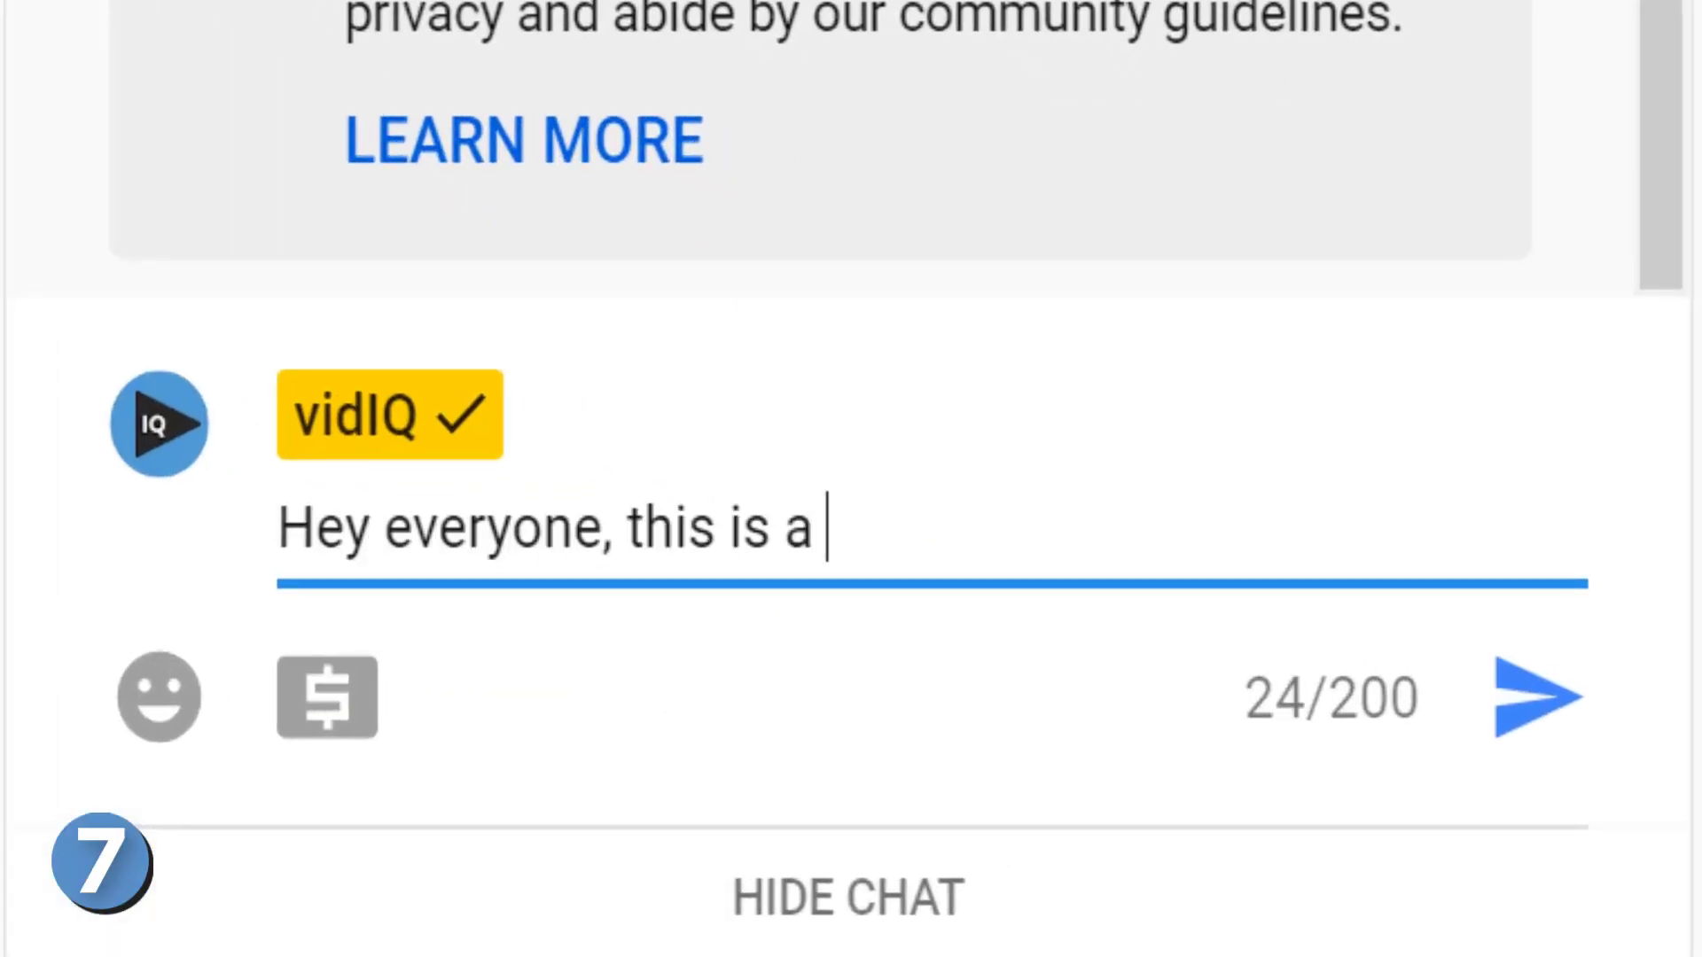
pyautogui.write('PINNED comment!')
pyautogui.press('Return')
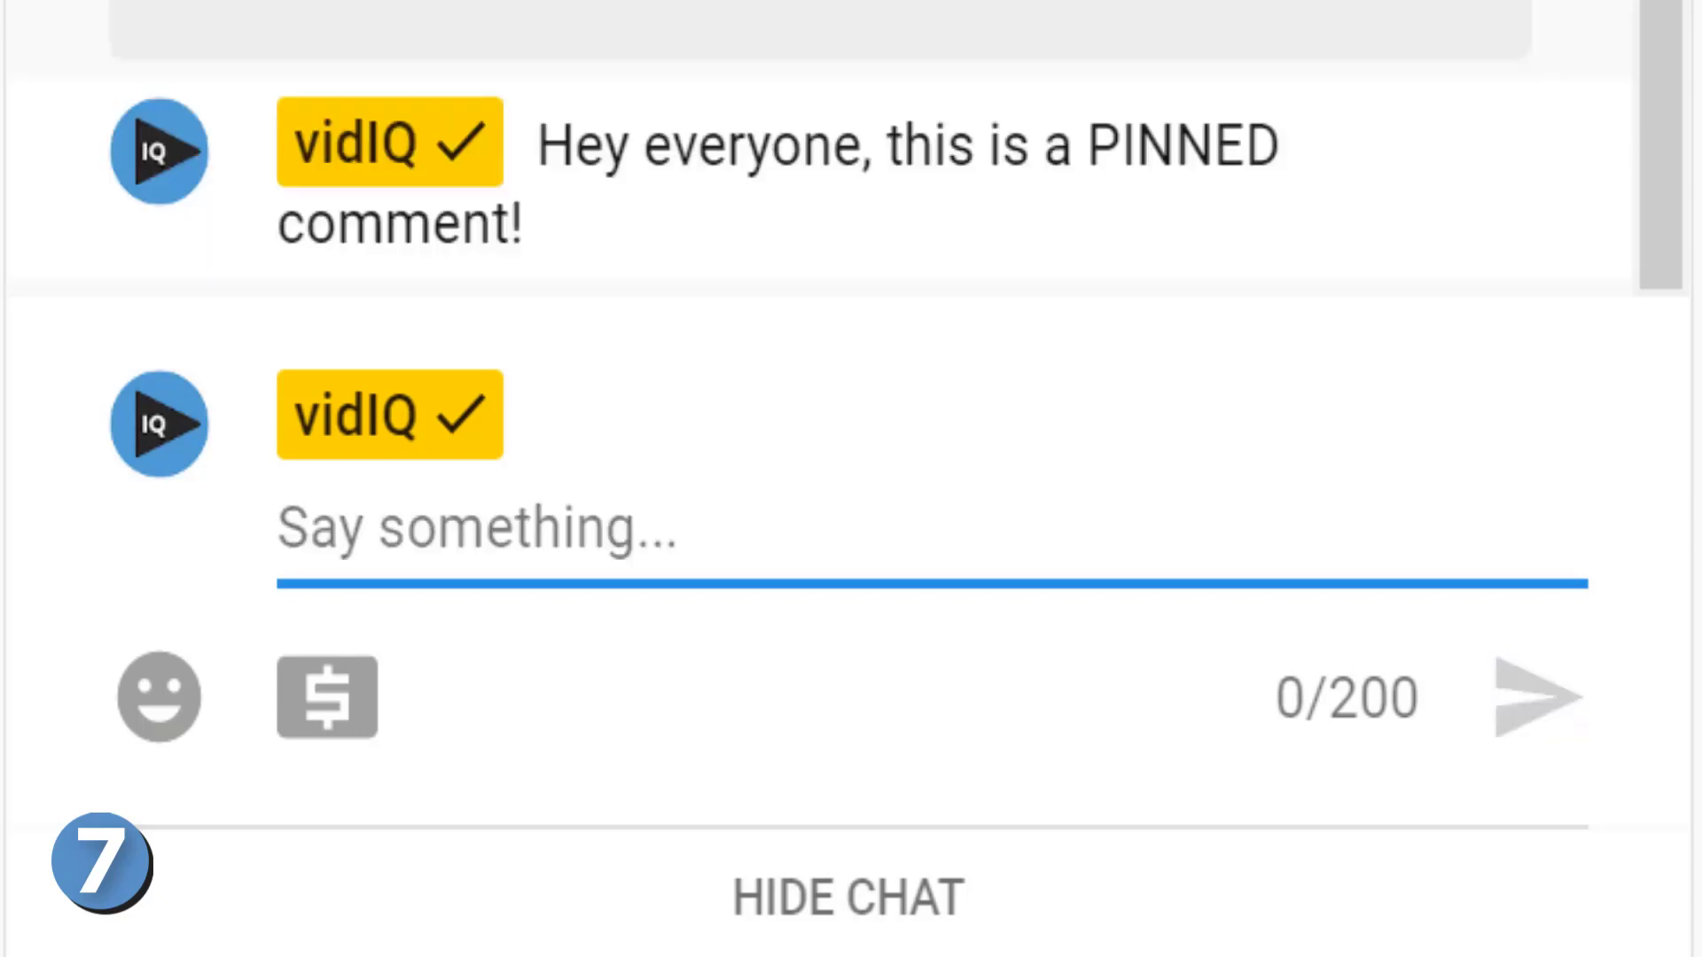
pyautogui.click(1521, 169)
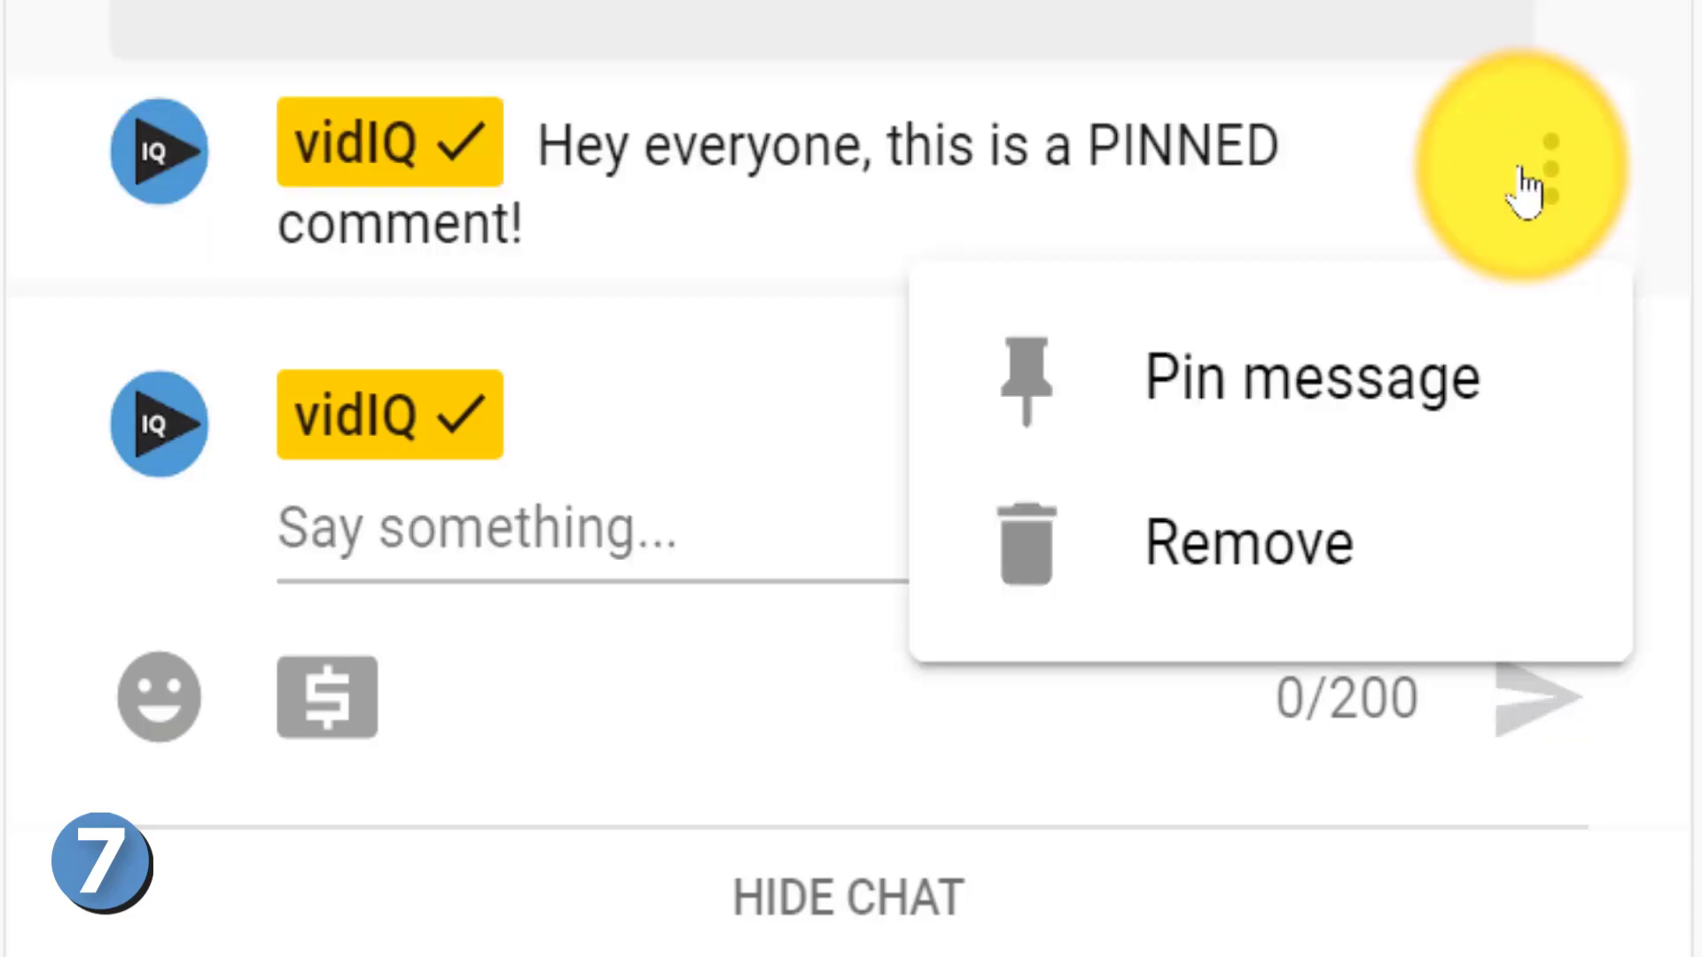
pyautogui.click(1475, 392)
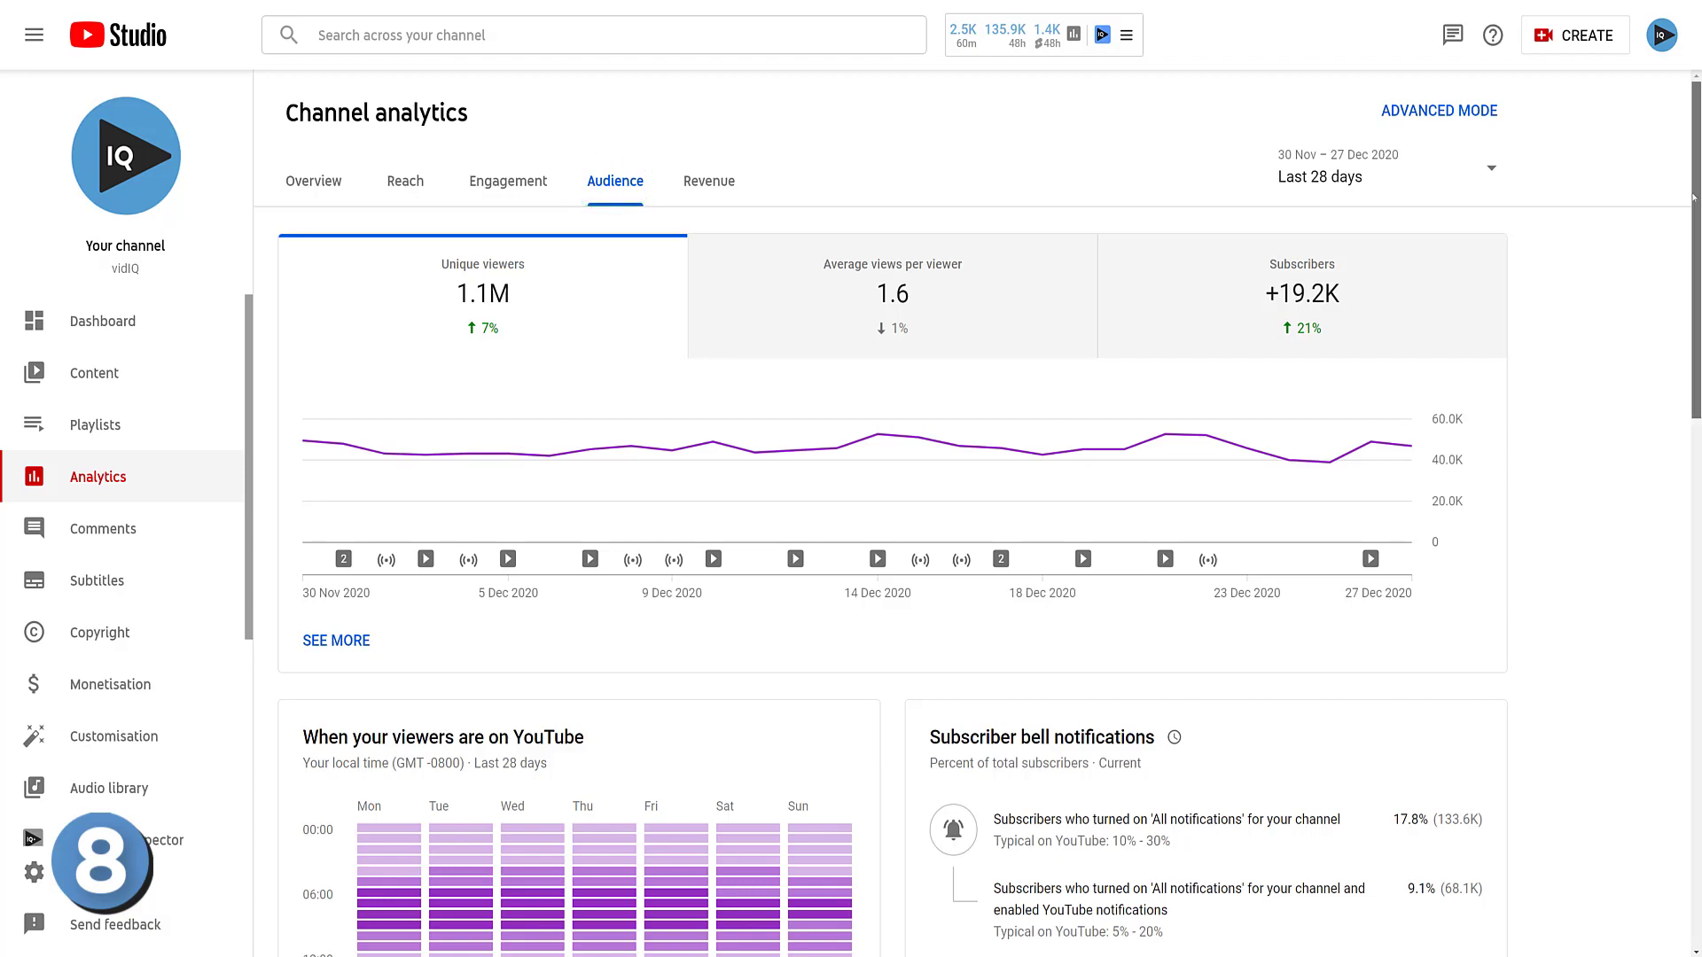
# Step: Scroll the Audience tab down to the 'Other videos that your audience watched' card
pyautogui.scroll(-2, 1686, 257)
pyautogui.scroll(-5, 1687, 257)
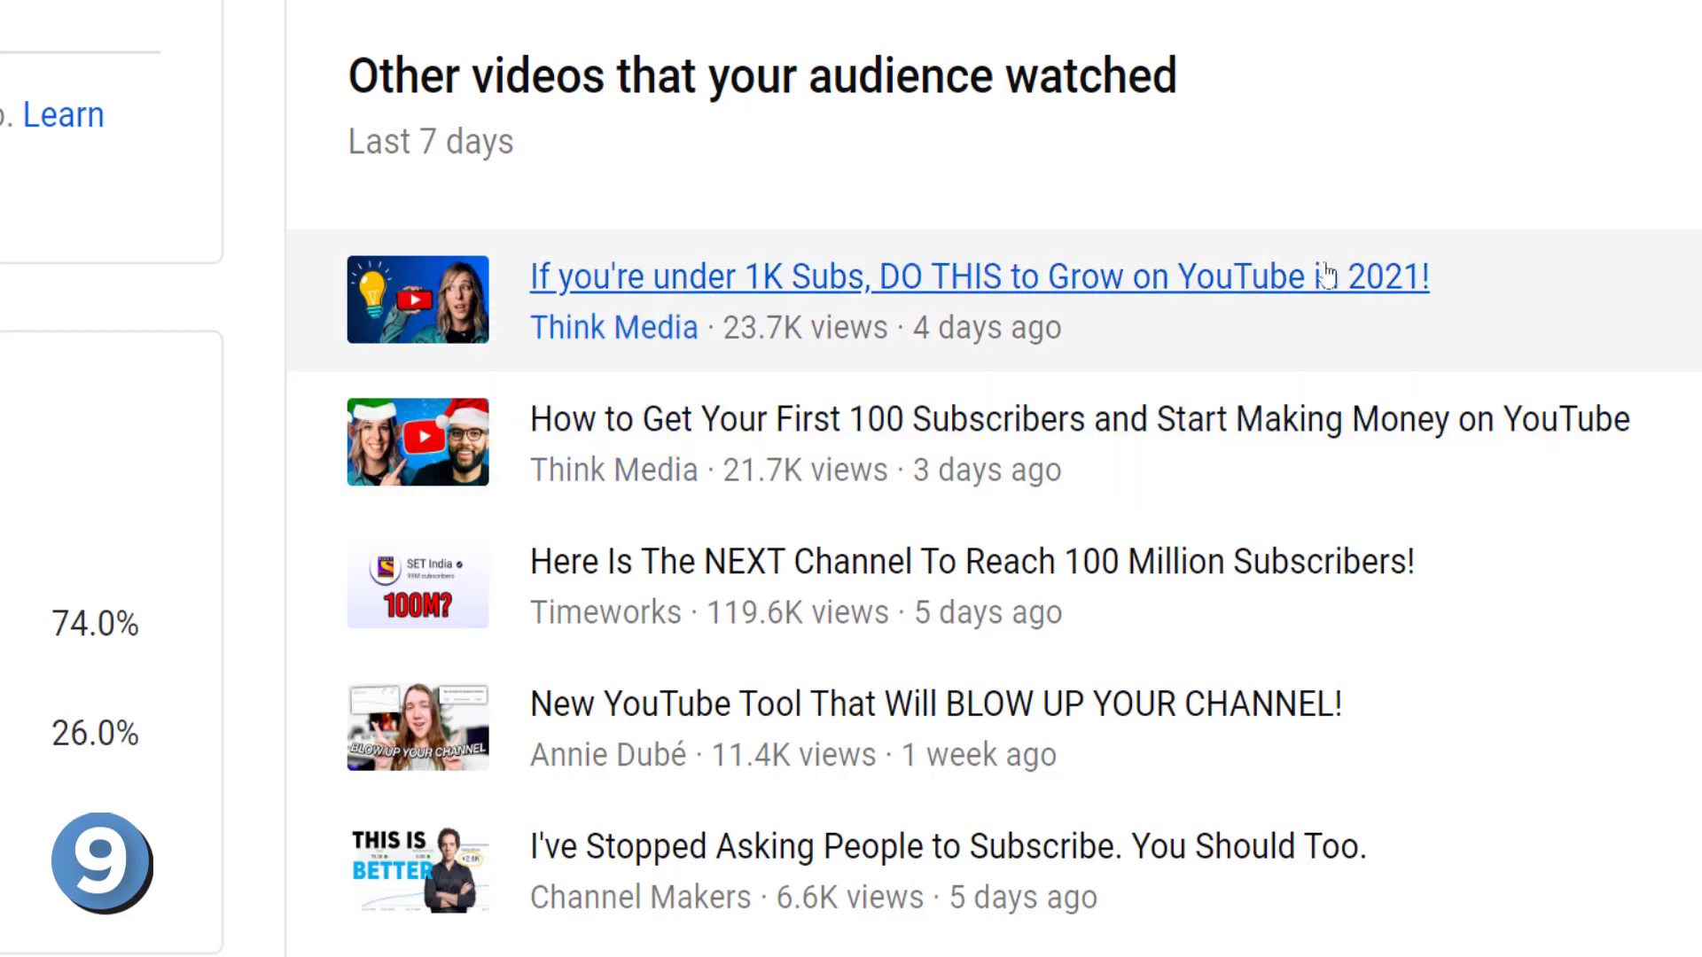
# Step: Open 'If you're under 1K Subs, DO THIS to Grow on YouTube in 2021!' from Other videos your audience watched
pyautogui.click(1324, 271)
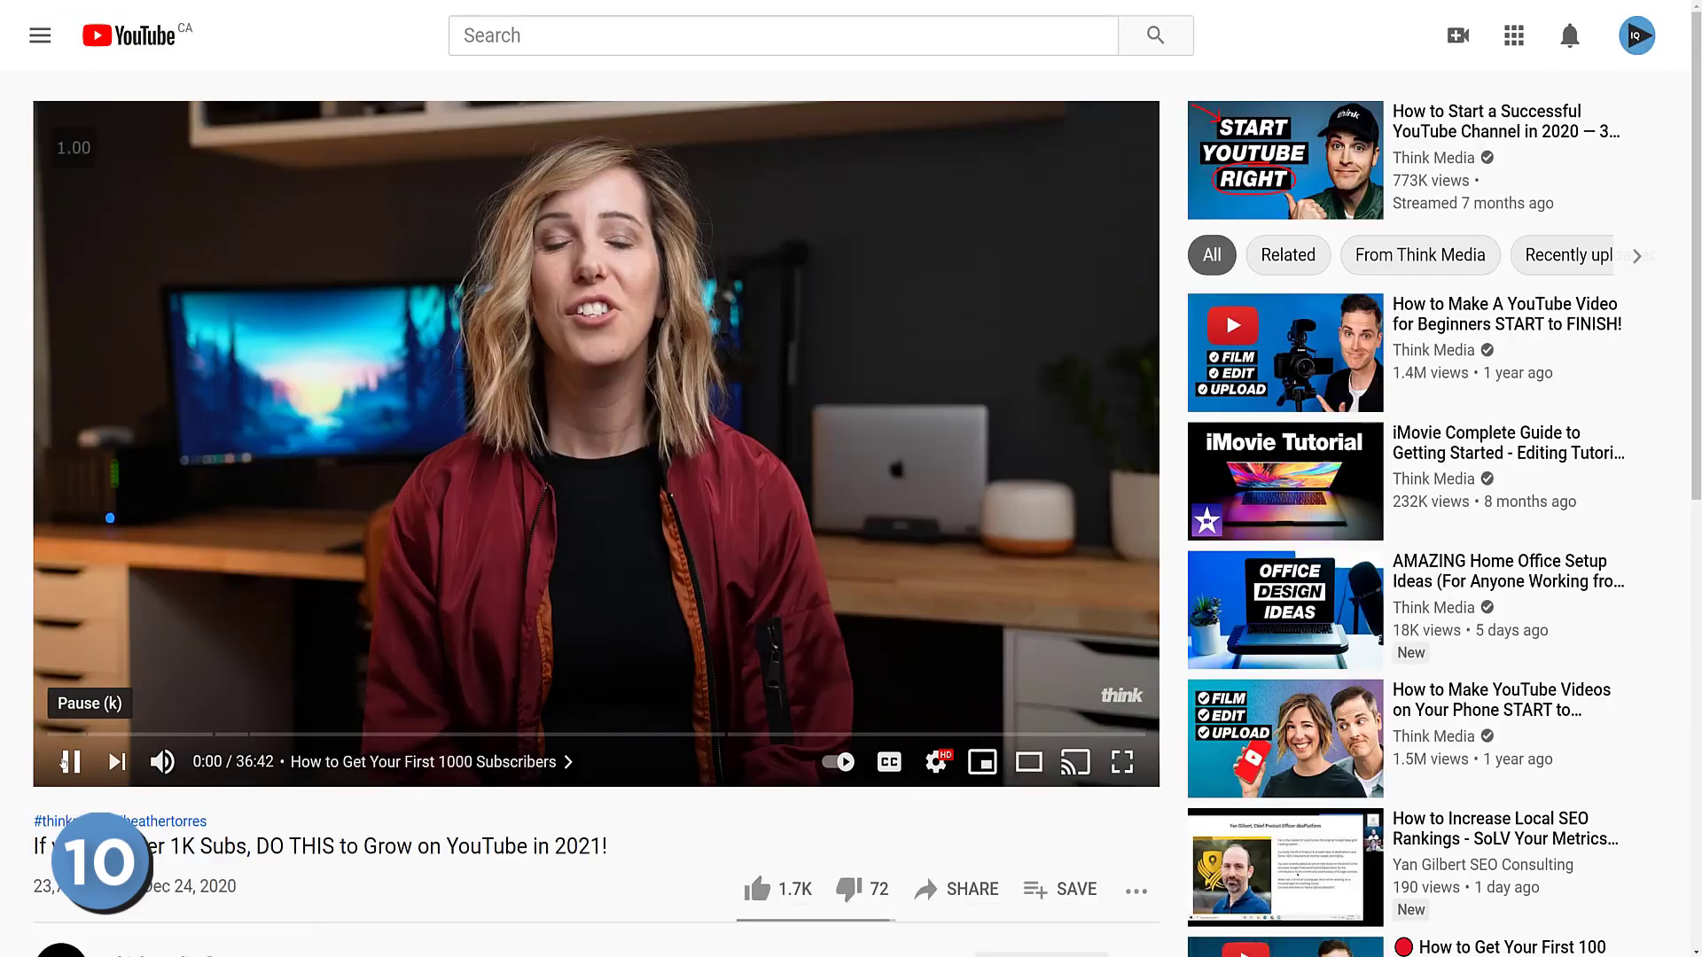
# Step: Pause the Think Media video and view its vidIQ score 49.6/100 and SEO score 25.3/100
pyautogui.click(71, 763)
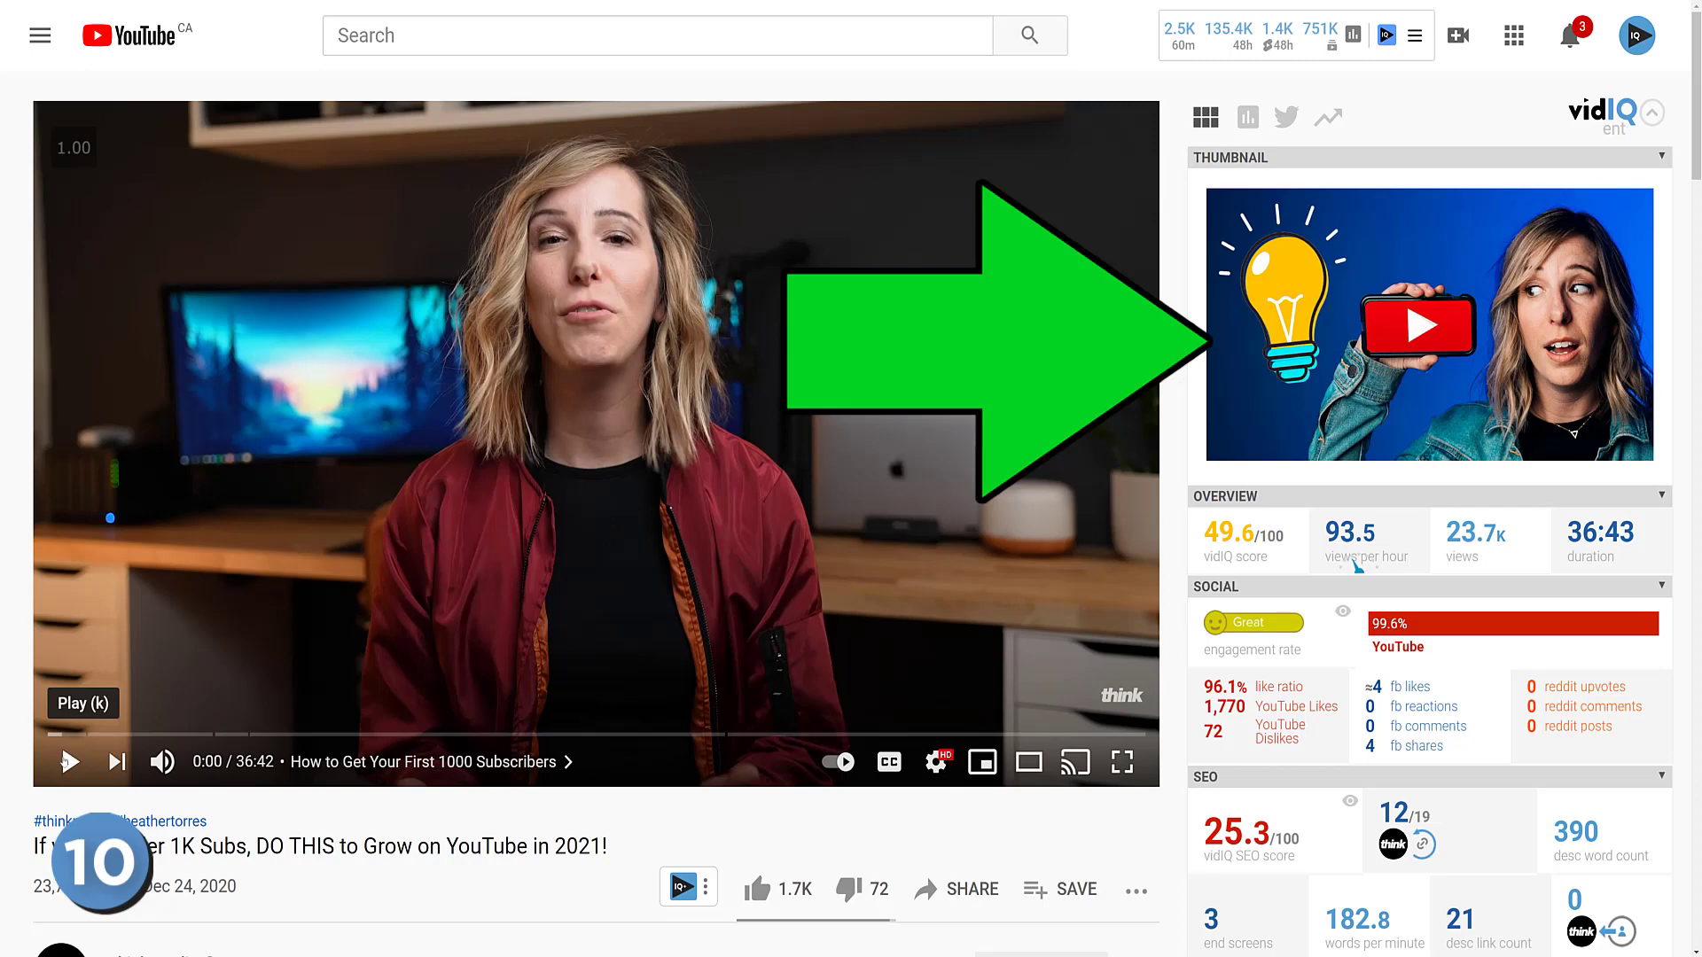
pyautogui.moveTo(1451, 365)
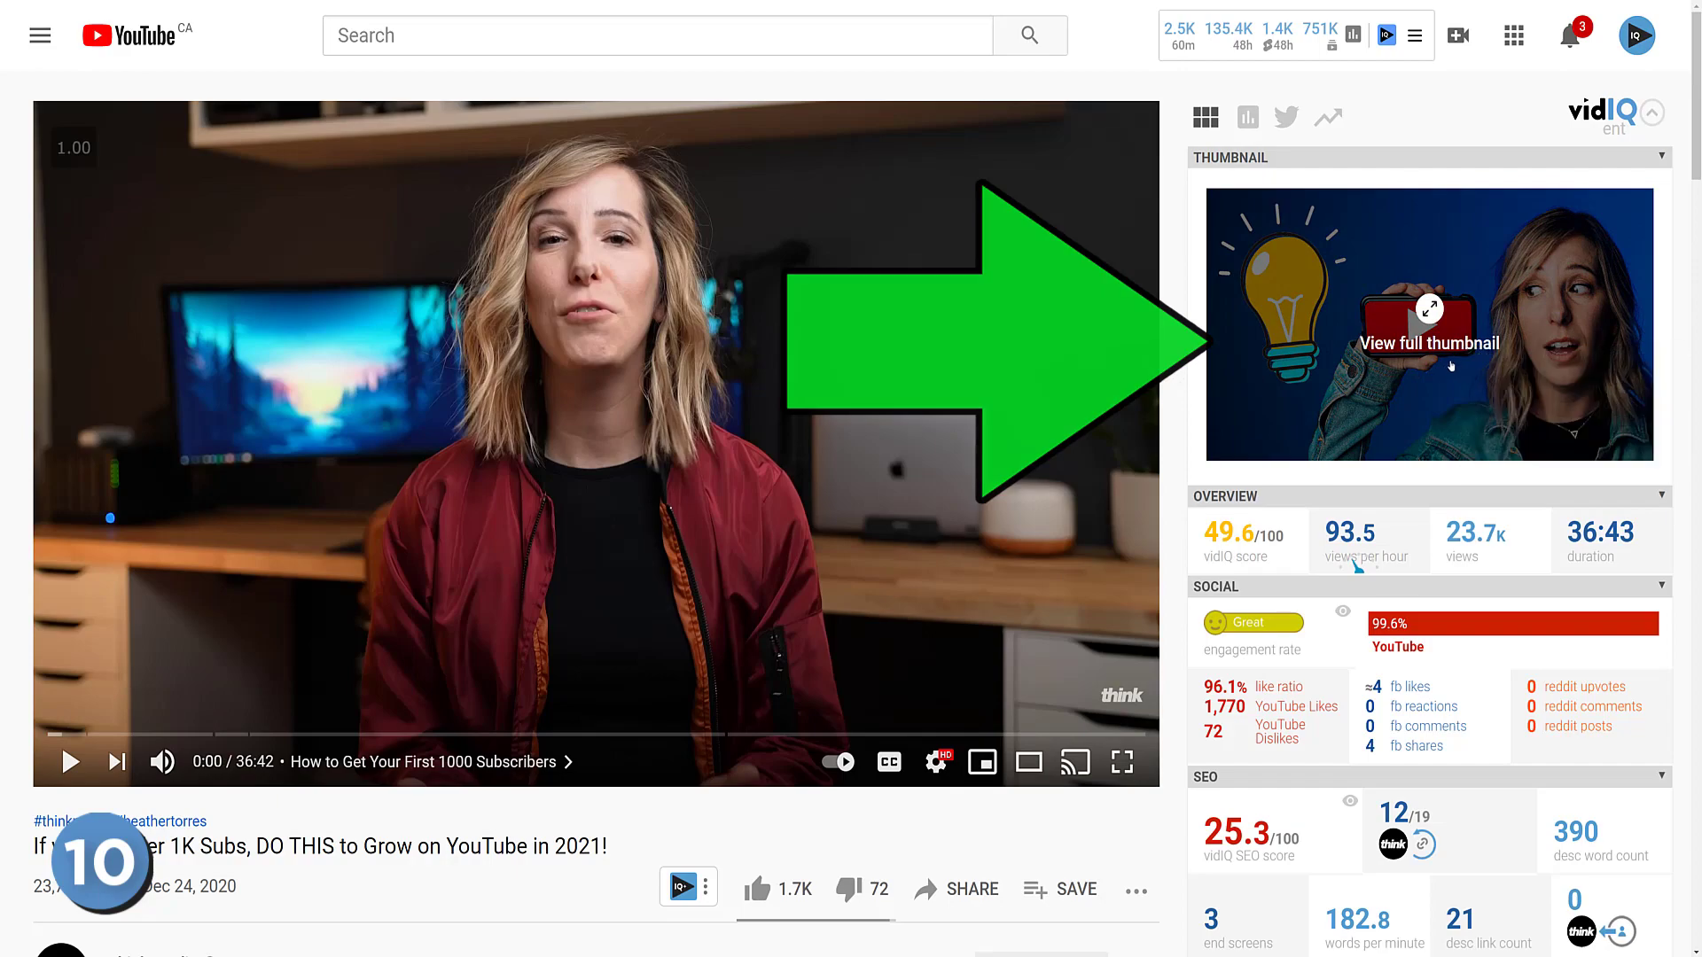